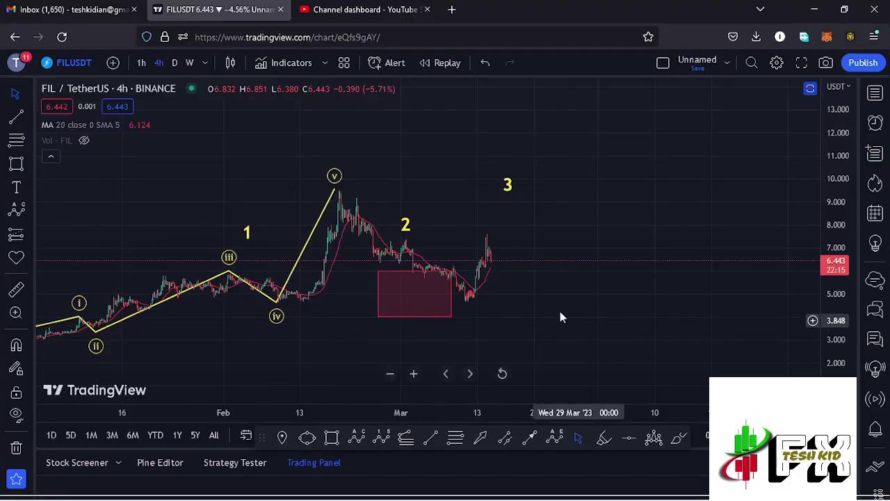
# Step: Pan back to the wave 1 and iii labels and check the red target box
pyautogui.moveTo(610, 313); pyautogui.dragTo(693, 321)
pyautogui.scroll(5, 691, 327)
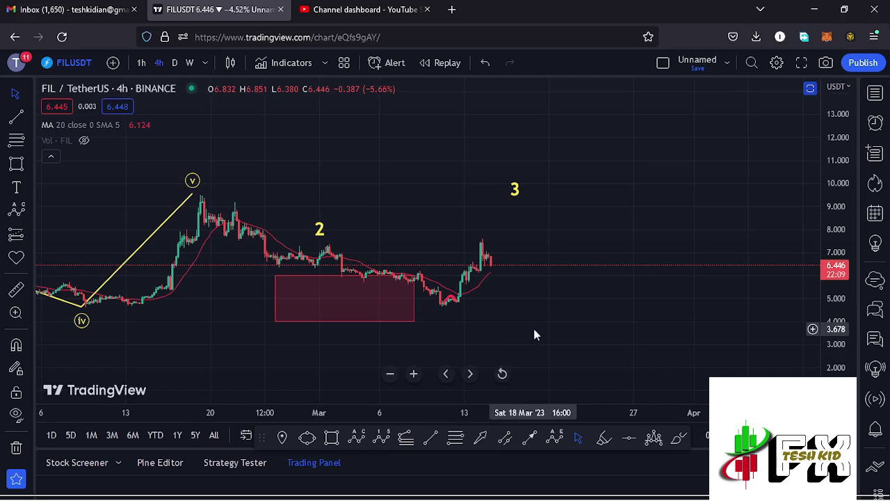
pyautogui.moveTo(507, 331); pyautogui.dragTo(633, 330)
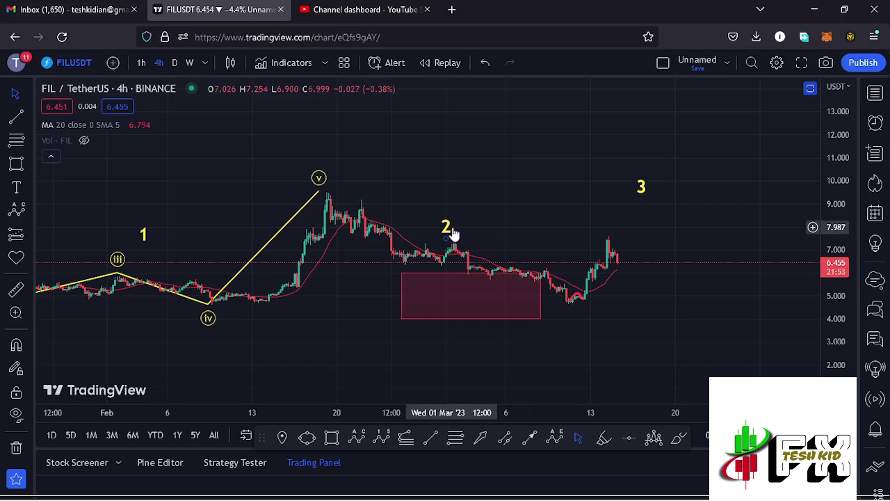
pyautogui.click(481, 278)
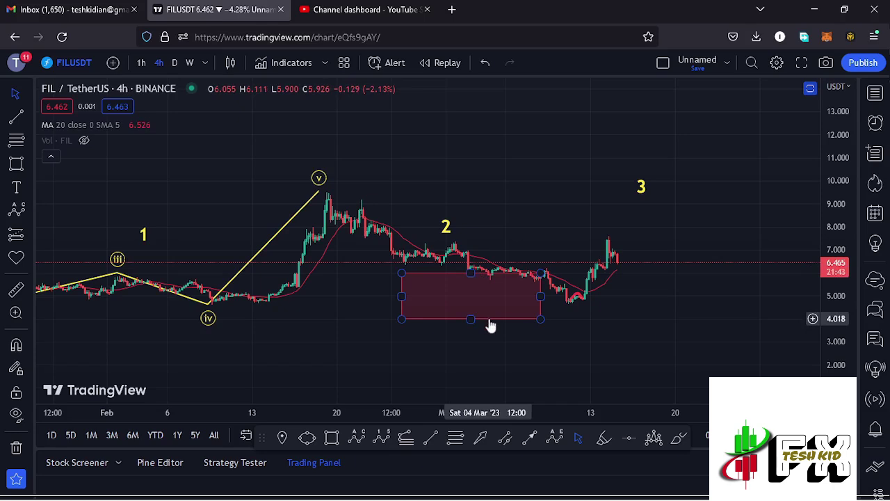
pyautogui.click(555, 312)
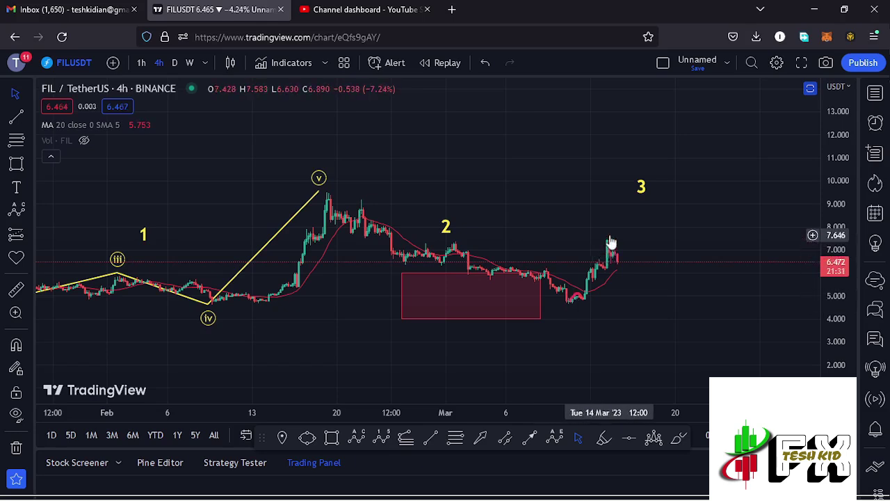
# Step: Rescale the chart and inspect the i–v impulse drawing and the yellow 1 label
pyautogui.moveTo(611, 242); pyautogui.dragTo(583, 256)
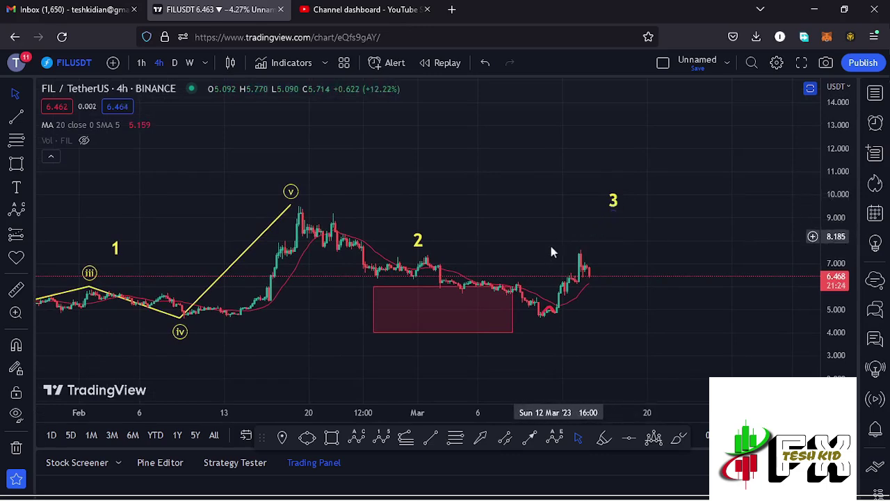
pyautogui.scroll(-2, 564, 254)
pyautogui.scroll(-3, 567, 259)
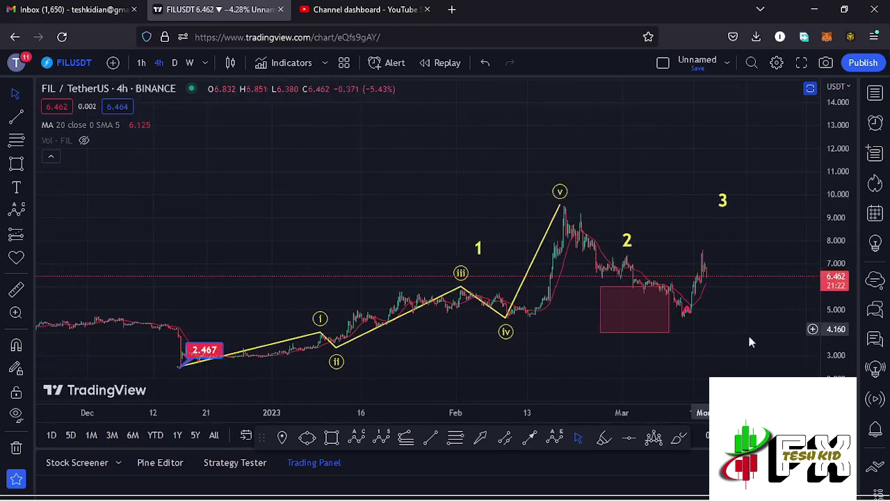
pyautogui.moveTo(748, 344); pyautogui.dragTo(695, 312)
pyautogui.moveTo(832, 198); pyautogui.dragTo(569, 327)
pyautogui.scroll(-1, 653, 326)
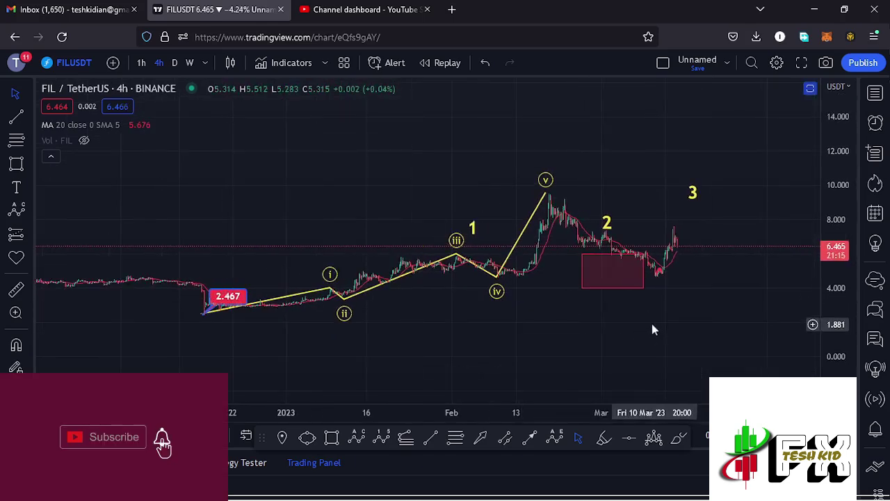
pyautogui.moveTo(621, 332); pyautogui.dragTo(635, 327)
pyautogui.moveTo(834, 323); pyautogui.dragTo(835, 310)
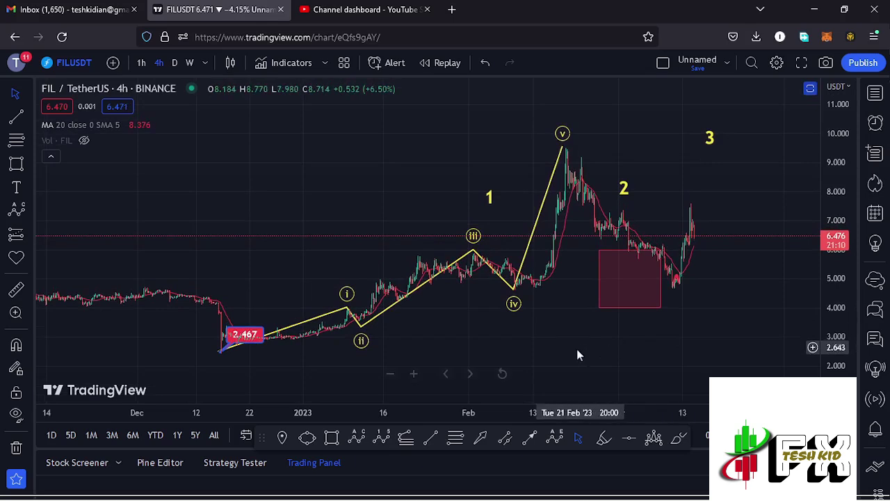
pyautogui.moveTo(589, 353); pyautogui.dragTo(601, 333)
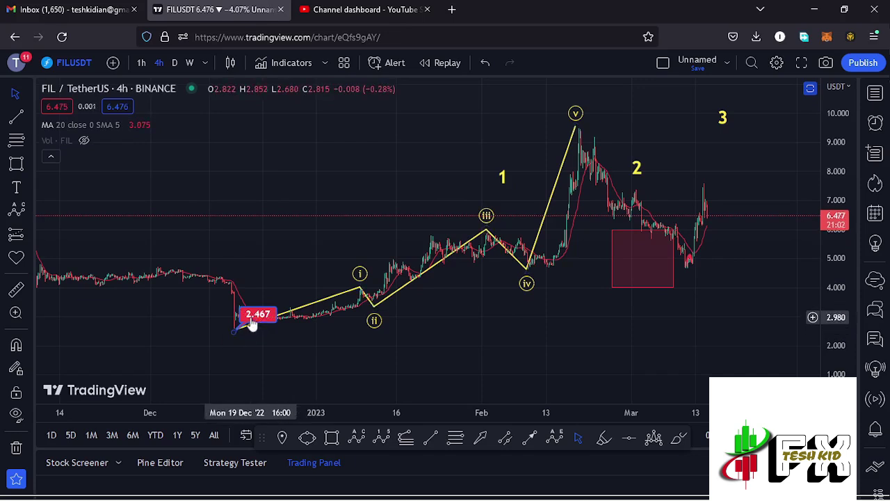
pyautogui.click(363, 286)
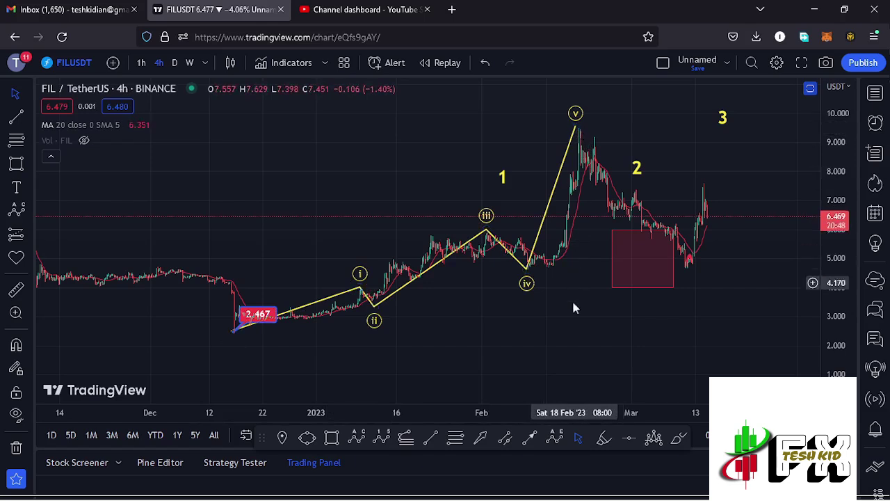
pyautogui.moveTo(564, 311); pyautogui.dragTo(491, 336)
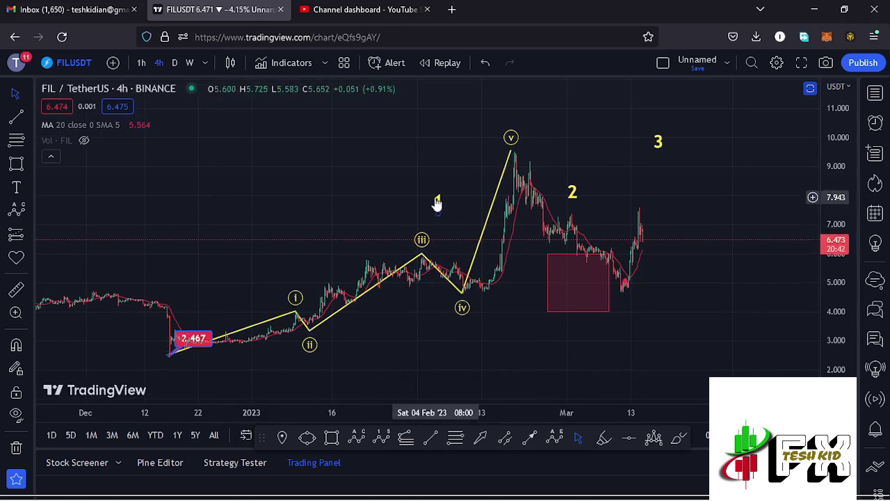
pyautogui.click(438, 202)
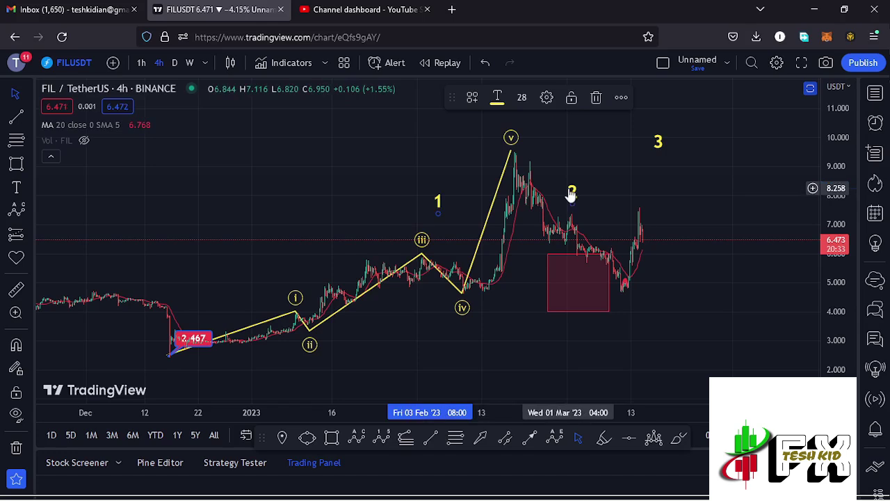
# Step: Draw a trial Fib retracement from the December low to the wave v peak, then delete it
pyautogui.click(455, 436)
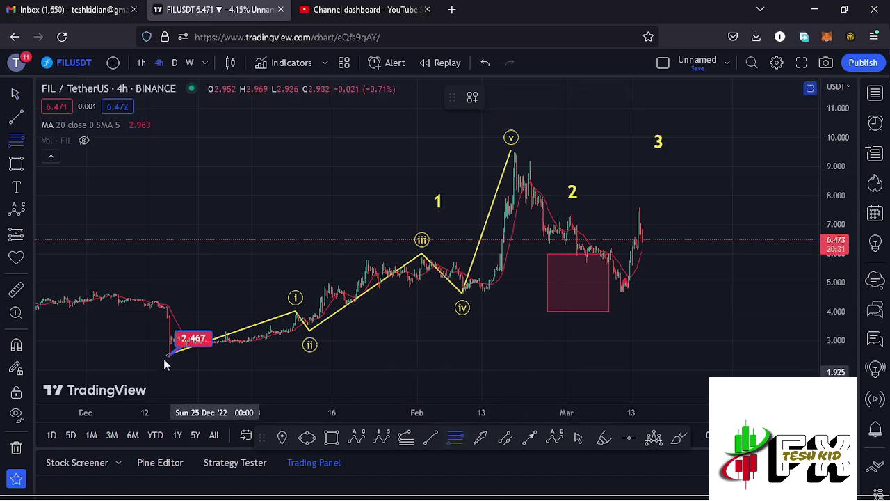
pyautogui.click(169, 357)
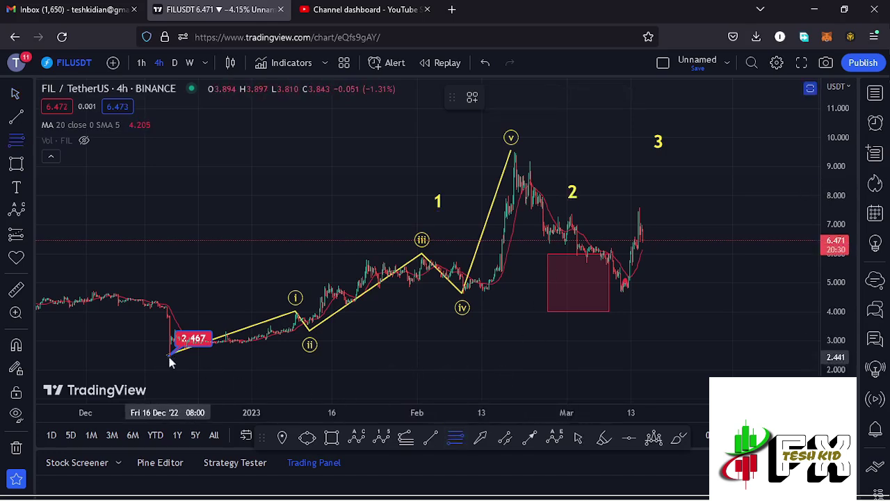
pyautogui.click(725, 156)
pyautogui.moveTo(715, 149); pyautogui.dragTo(709, 152)
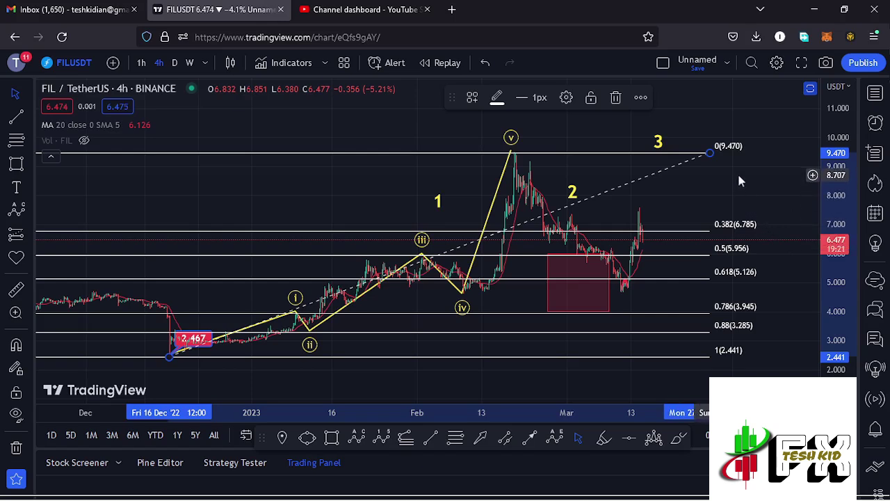
pyautogui.click(617, 98)
# Step: Draw a trend-based Fib extension from the December low through wave v to 4.590, reaching 1.618 at 15.980
pyautogui.scroll(2, 689, 230)
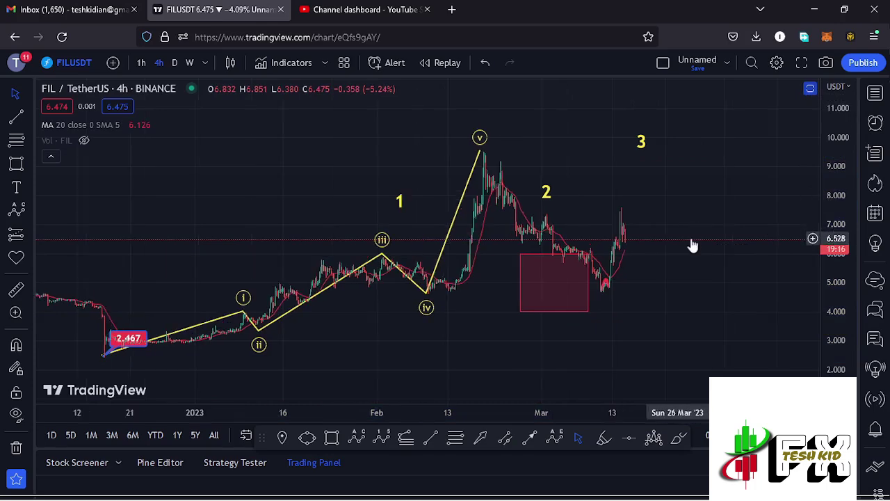
pyautogui.moveTo(679, 203); pyautogui.dragTo(684, 232)
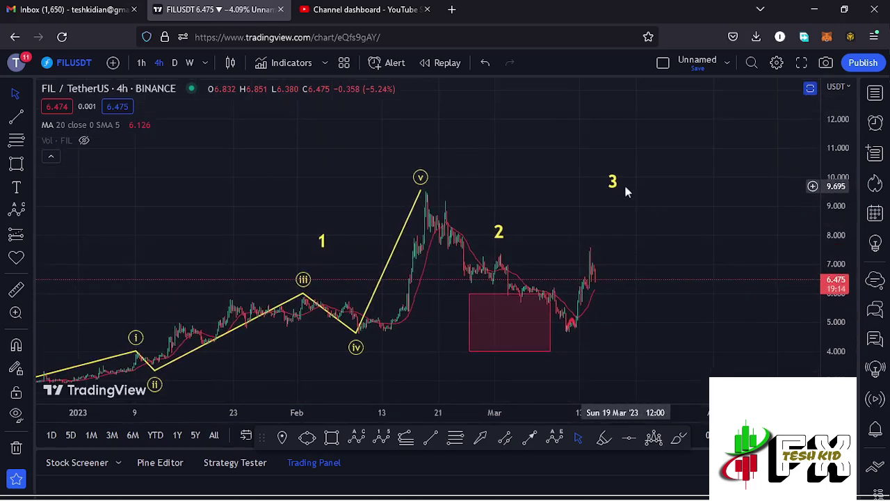
pyautogui.scroll(-3, 625, 236)
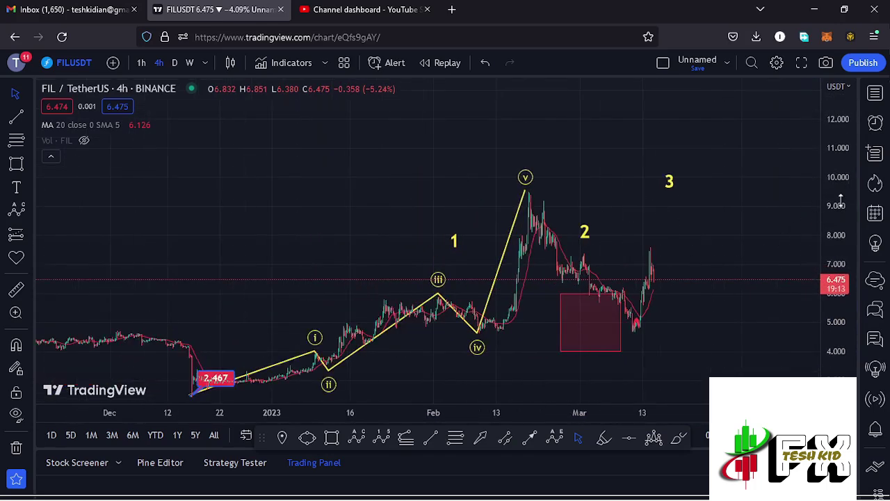
pyautogui.moveTo(827, 198); pyautogui.dragTo(823, 226)
pyautogui.scroll(-3, 727, 319)
pyautogui.moveTo(706, 314); pyautogui.dragTo(623, 284)
pyautogui.click(405, 436)
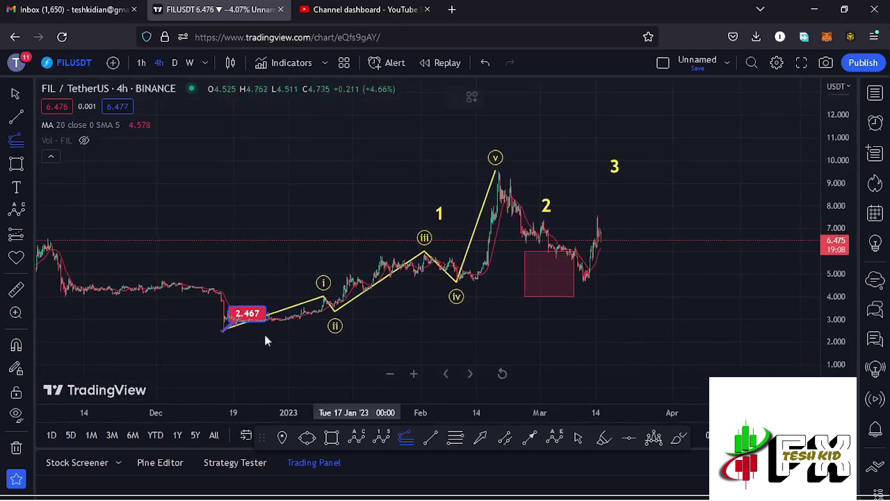
pyautogui.click(223, 331)
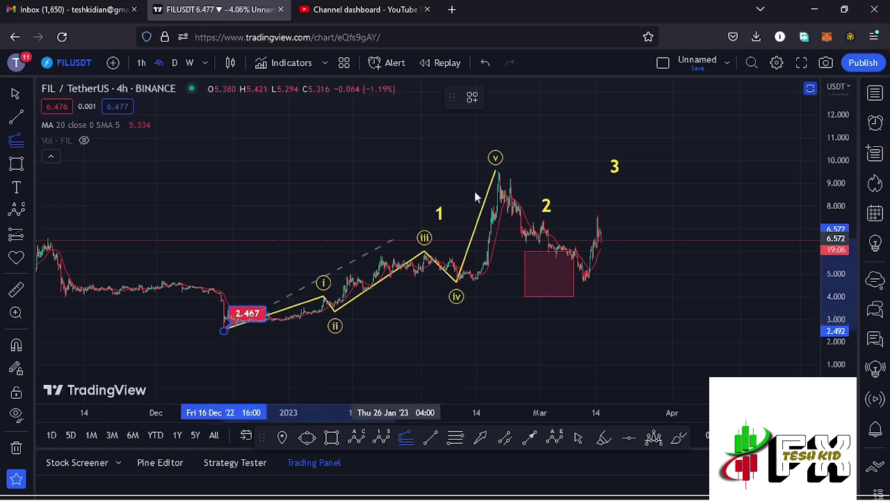
pyautogui.click(498, 171)
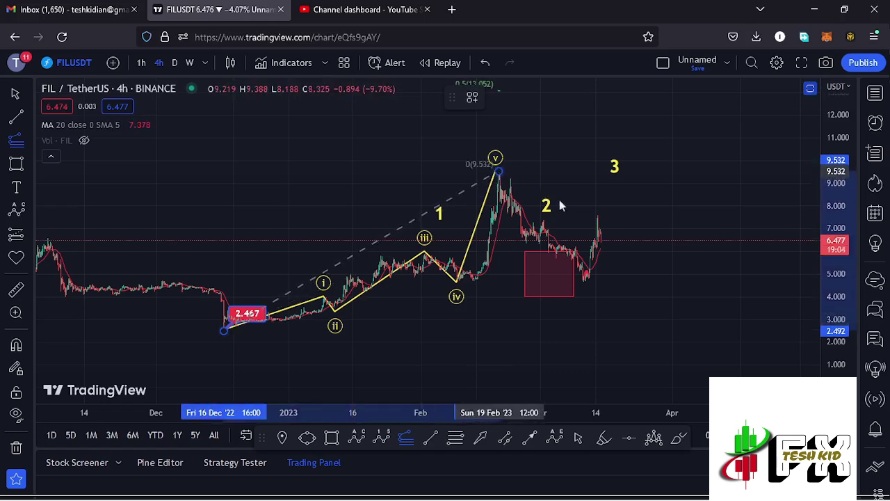
pyautogui.click(622, 237)
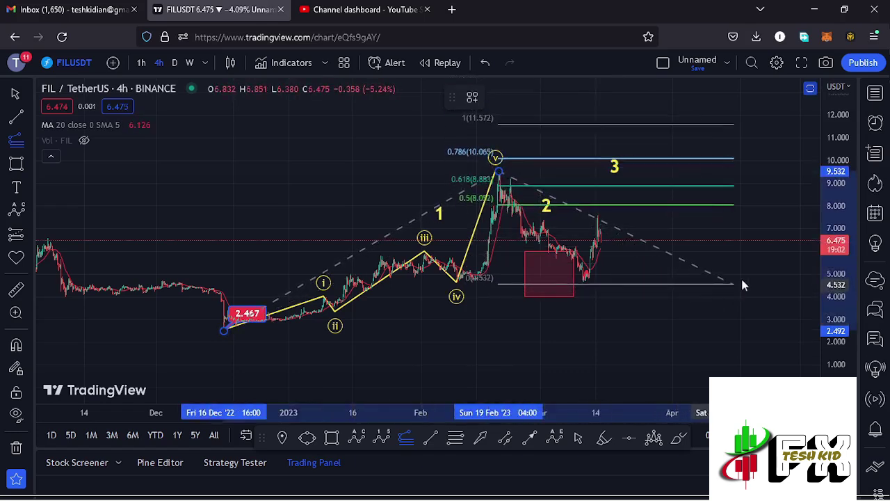
pyautogui.click(745, 283)
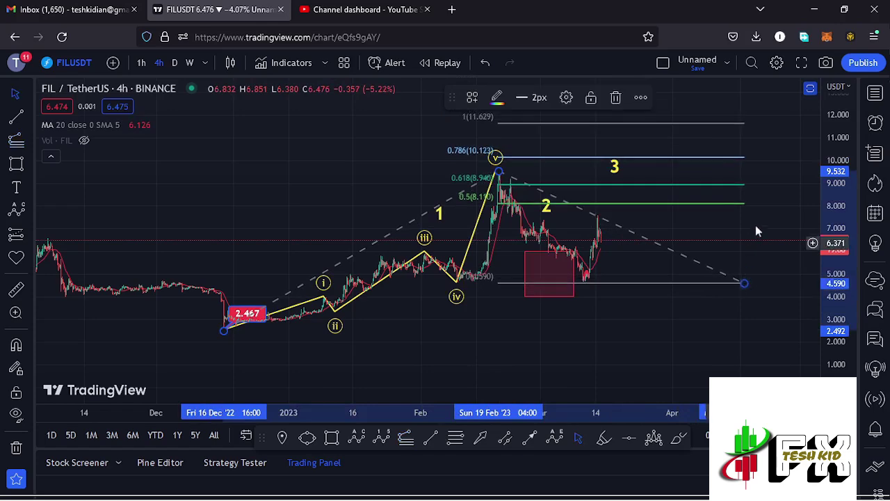
pyautogui.moveTo(777, 173); pyautogui.dragTo(740, 274)
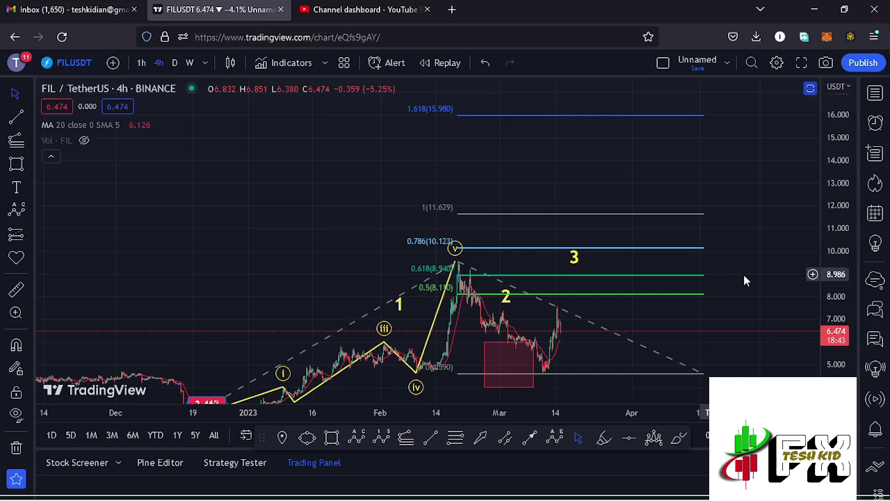
# Step: Draw a red projected 0–5 Elliott wave from the recent low, ending point 5 near 1.618
pyautogui.scroll(1, 743, 277)
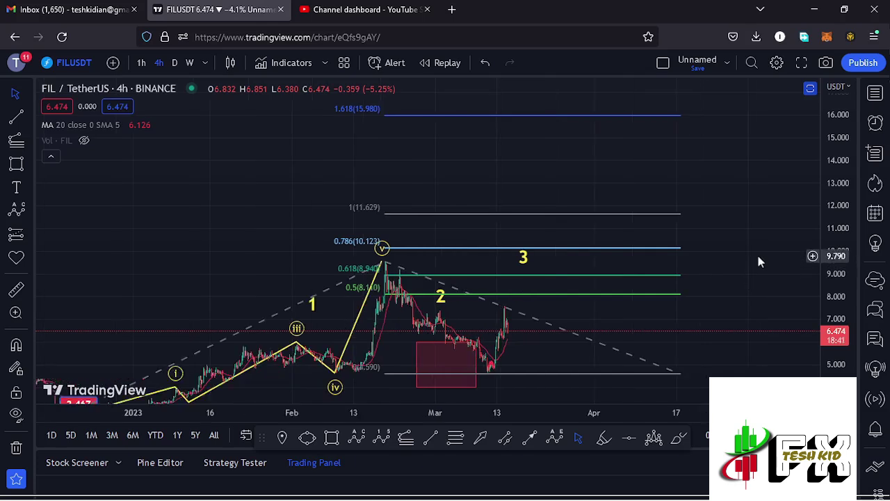
pyautogui.click(381, 437)
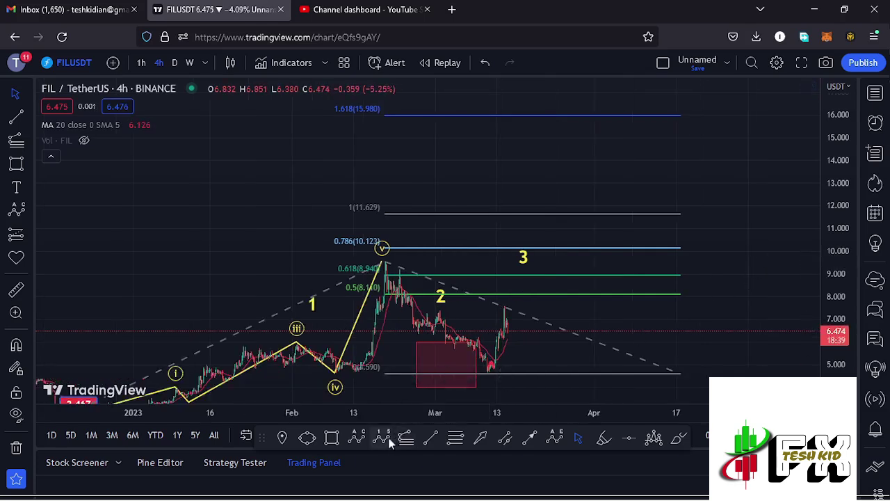
pyautogui.click(487, 367)
pyautogui.click(499, 265)
pyautogui.click(528, 297)
pyautogui.click(539, 198)
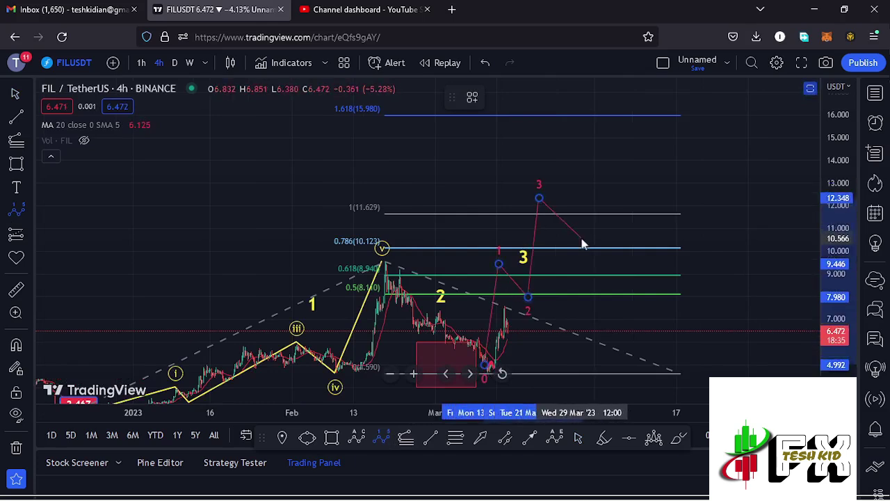
pyautogui.click(581, 239)
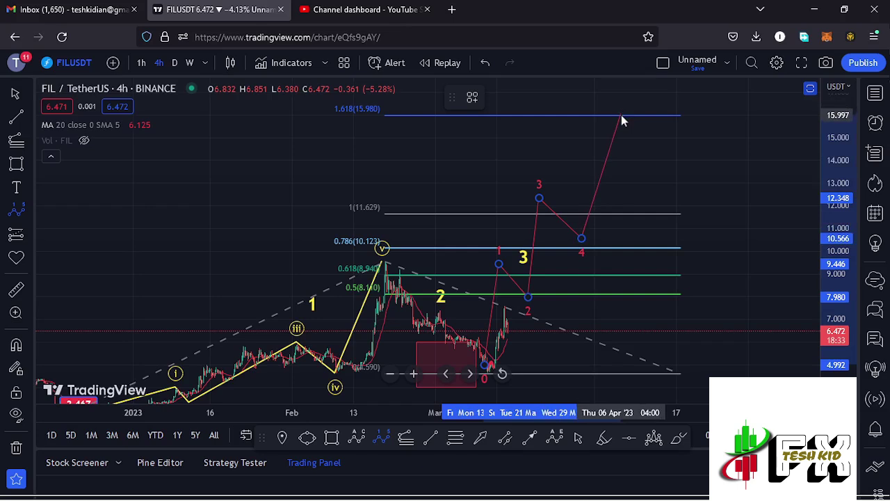
pyautogui.click(621, 114)
pyautogui.moveTo(662, 163); pyautogui.dragTo(656, 173)
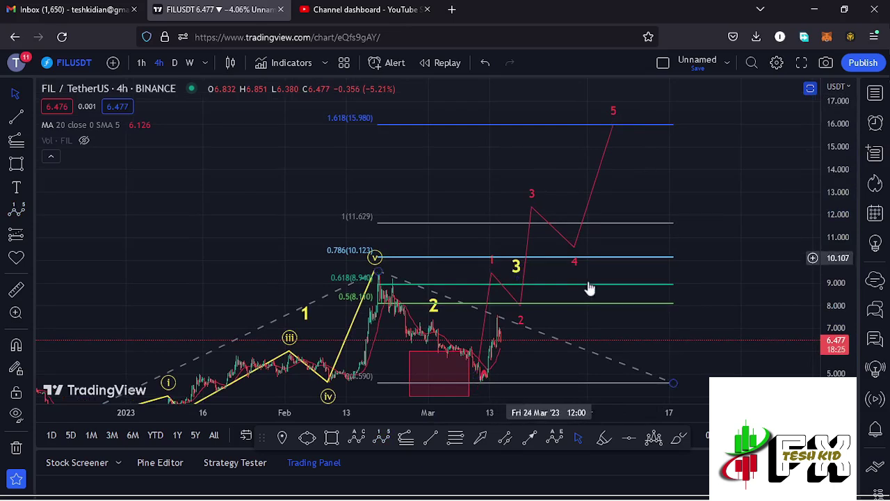
# Step: Delete the dashed Fibonacci extension drawing and recentre the wave labels
pyautogui.click(673, 382)
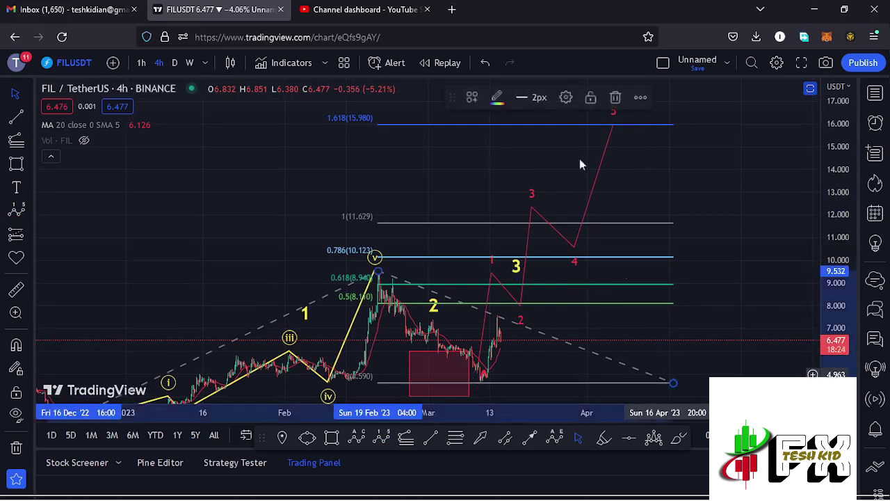
pyautogui.click(615, 99)
pyautogui.moveTo(592, 348)
pyautogui.mouseDown()
pyautogui.moveTo(658, 274)
pyautogui.moveTo(622, 326)
pyautogui.mouseUp()
pyautogui.scroll(3, 573, 291)
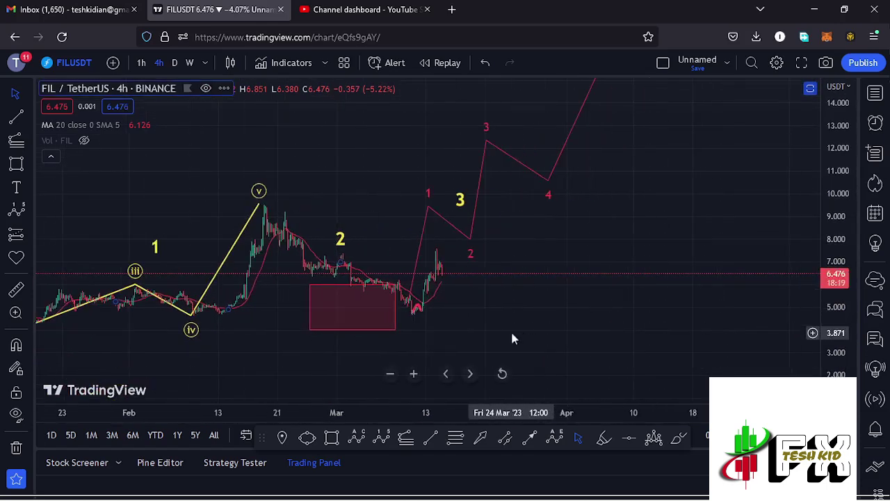
pyautogui.moveTo(557, 325); pyautogui.dragTo(633, 323)
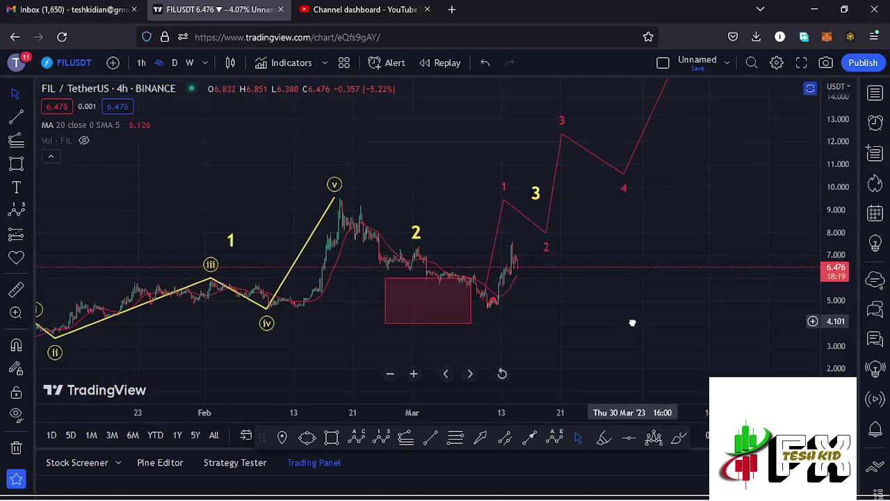
# Step: Switch FIL/USDT to the 1-hour timeframe and fit the price scale around the March rally
pyautogui.click(145, 67)
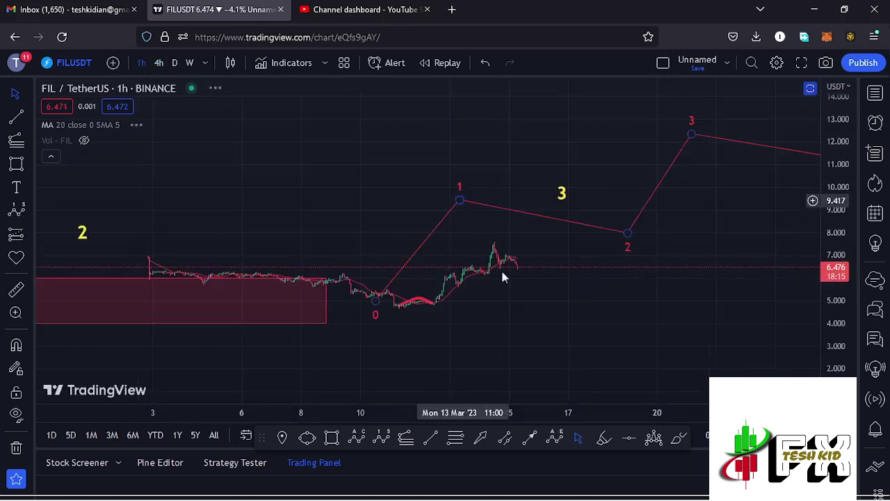
pyautogui.moveTo(515, 328); pyautogui.dragTo(483, 285)
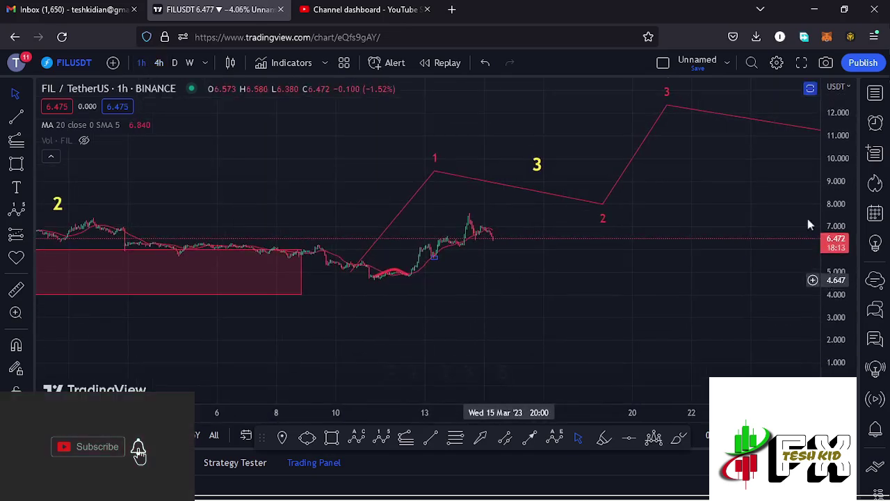
pyautogui.moveTo(842, 277); pyautogui.dragTo(737, 347)
pyautogui.scroll(1, 497, 346)
pyautogui.moveTo(459, 348); pyautogui.dragTo(562, 341)
pyautogui.scroll(1, 577, 330)
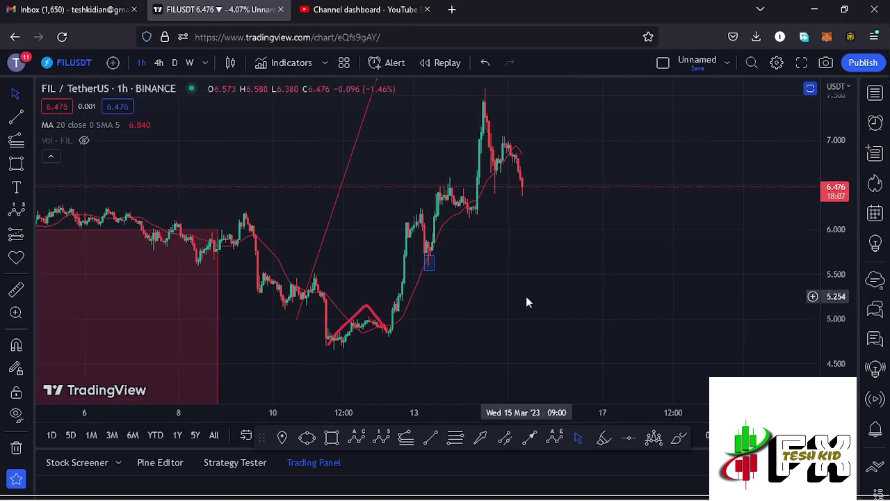
pyautogui.moveTo(531, 313); pyautogui.dragTo(466, 292)
pyautogui.moveTo(842, 122); pyautogui.dragTo(840, 104)
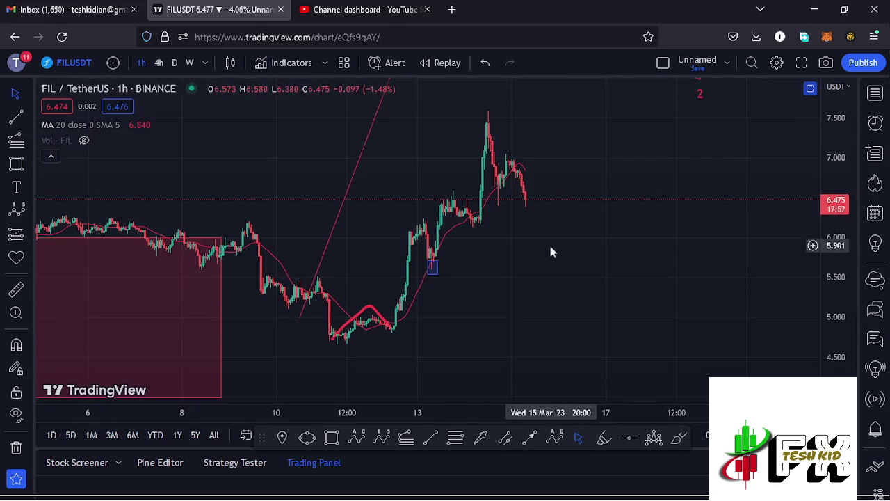
# Step: Measure the rally from the March 11 low to its peak with the ruler, then clear it
pyautogui.click(21, 294)
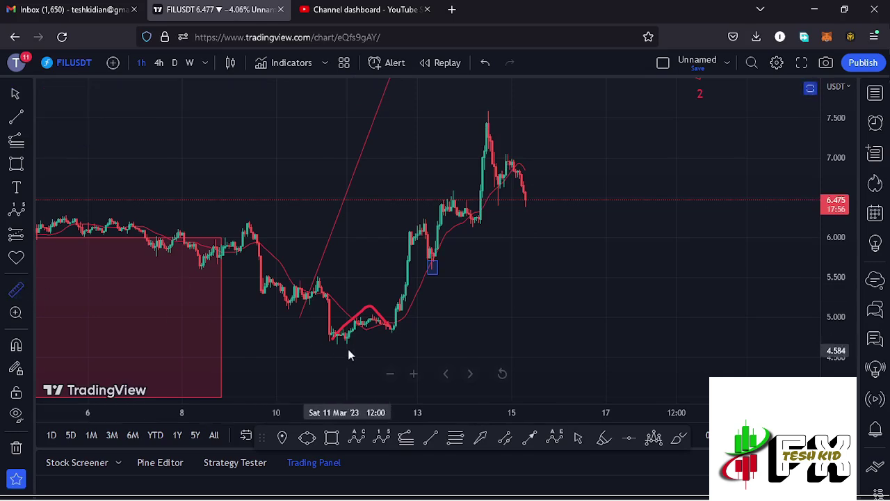
pyautogui.moveTo(384, 319); pyautogui.dragTo(608, 115)
pyautogui.click(608, 112)
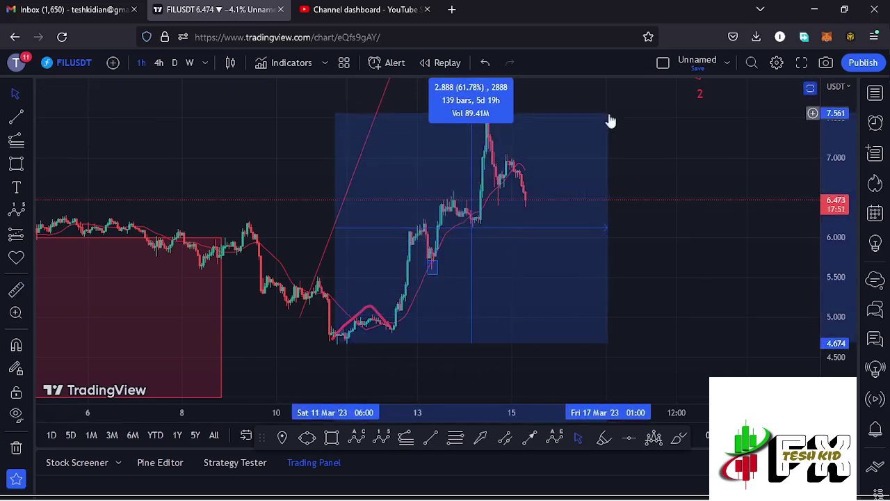
pyautogui.click(666, 158)
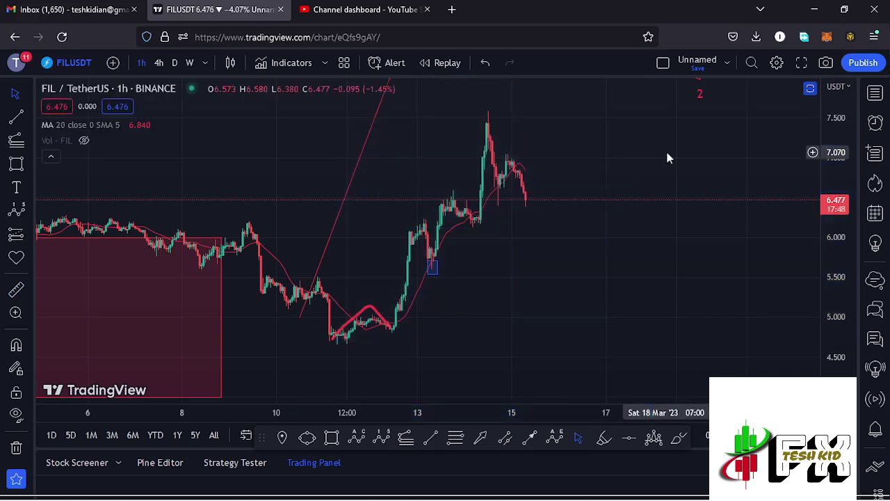
pyautogui.moveTo(532, 272); pyautogui.dragTo(633, 302)
pyautogui.scroll(2, 623, 309)
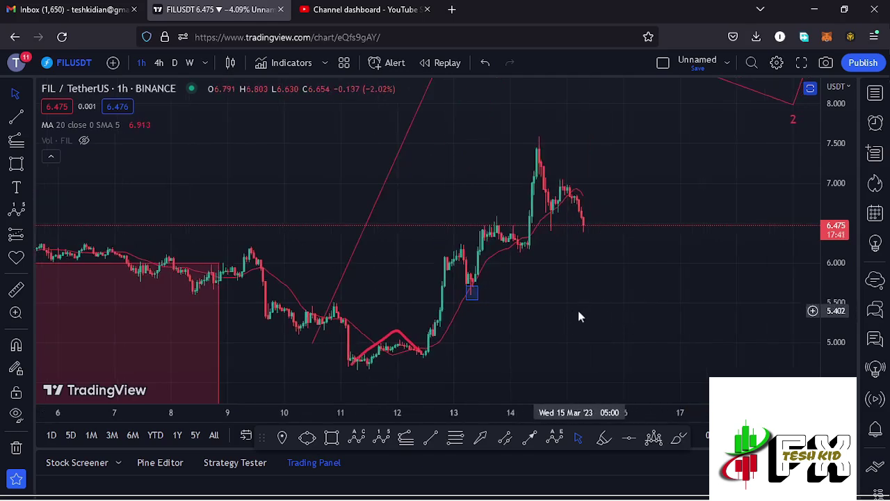
# Step: Place Elliott wave points 0, 1 and 2 from the March 11 low
pyautogui.click(381, 437)
pyautogui.click(353, 367)
pyautogui.click(397, 327)
pyautogui.click(423, 359)
# Step: Place wave points 3, 4 and 5, ending at the March 14 spike high
pyautogui.click(494, 211)
pyautogui.click(522, 251)
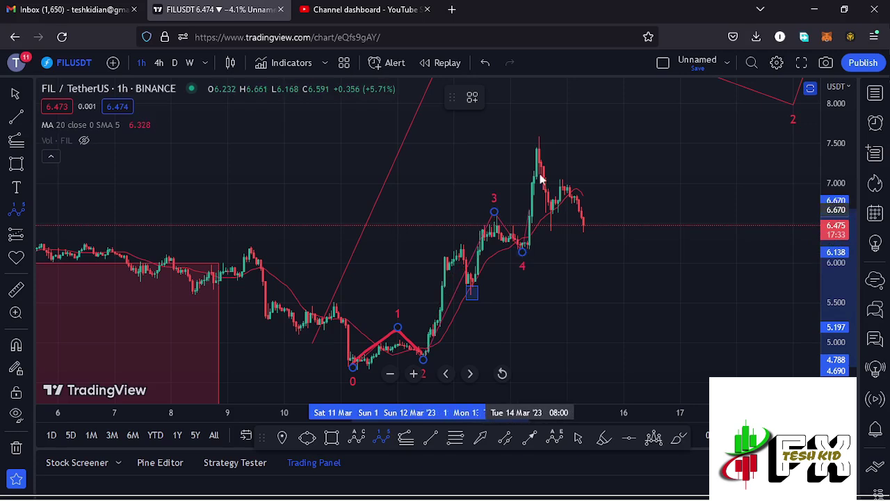
pyautogui.click(544, 137)
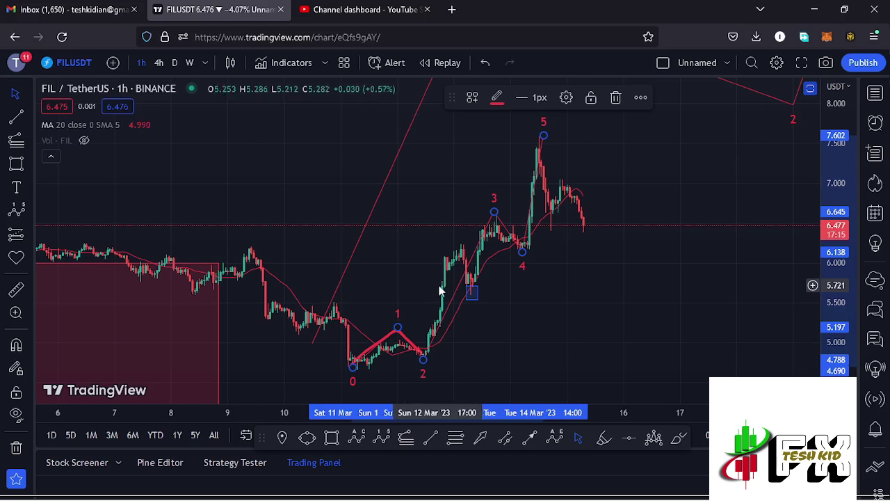
# Step: Add a yellow '1' text label above the completed 1-hour impulse
pyautogui.click(17, 187)
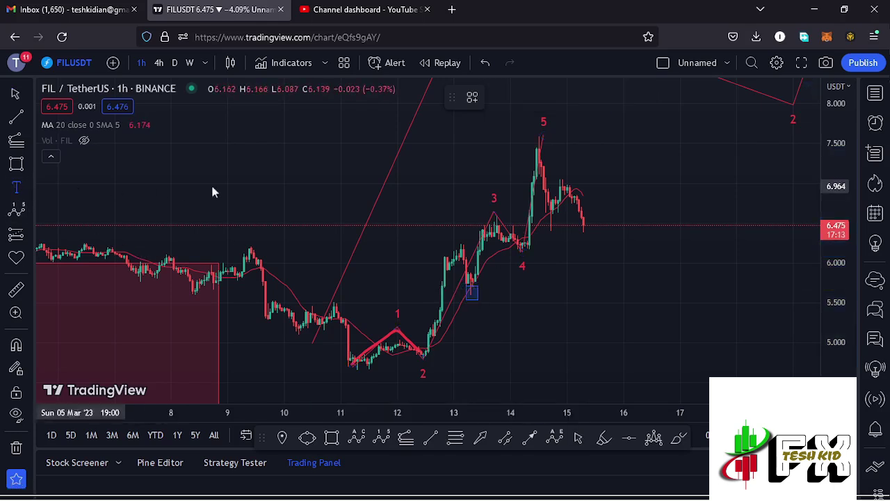
pyautogui.click(452, 210)
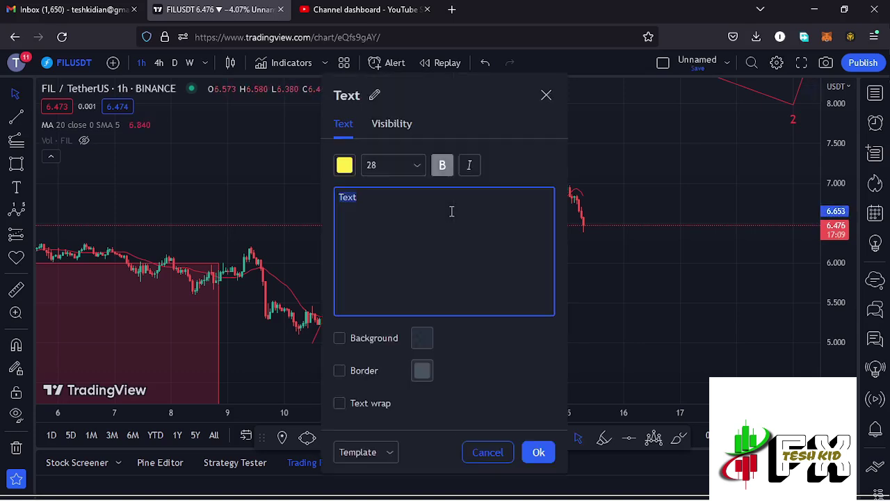
pyautogui.write('1')
pyautogui.click(539, 453)
pyautogui.scroll(2, 497, 325)
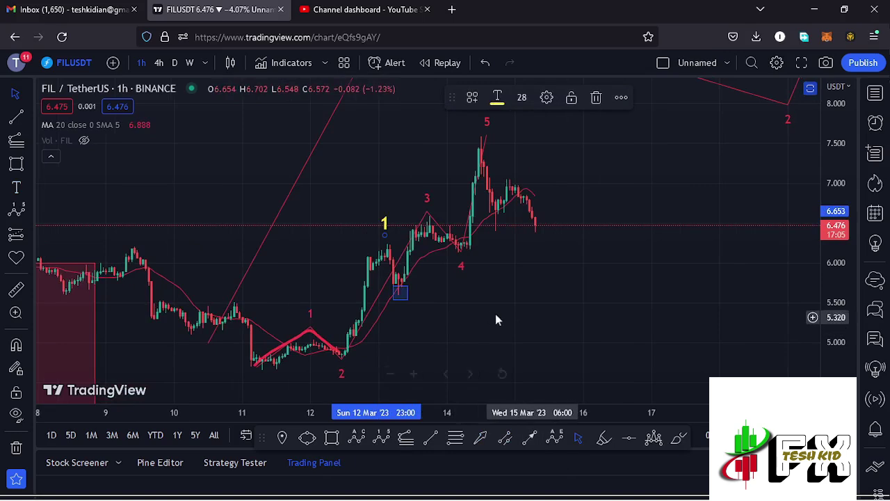
pyautogui.moveTo(515, 320); pyautogui.dragTo(548, 318)
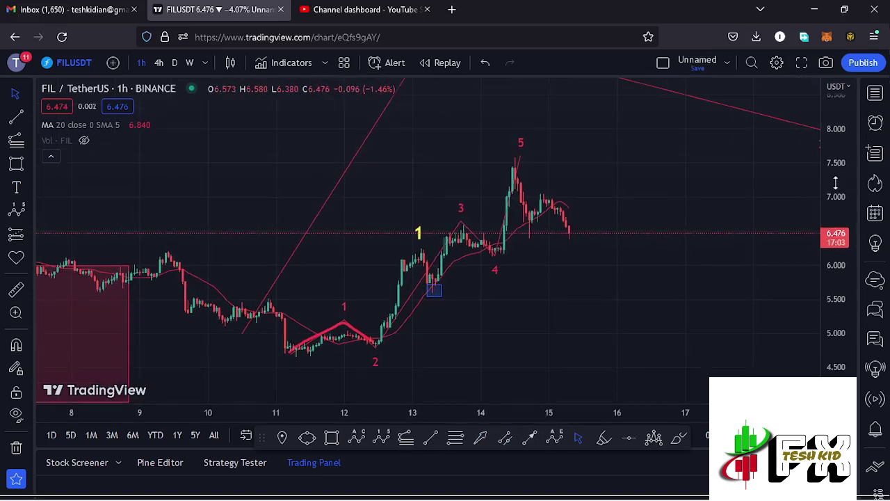
pyautogui.moveTo(835, 182); pyautogui.dragTo(836, 185)
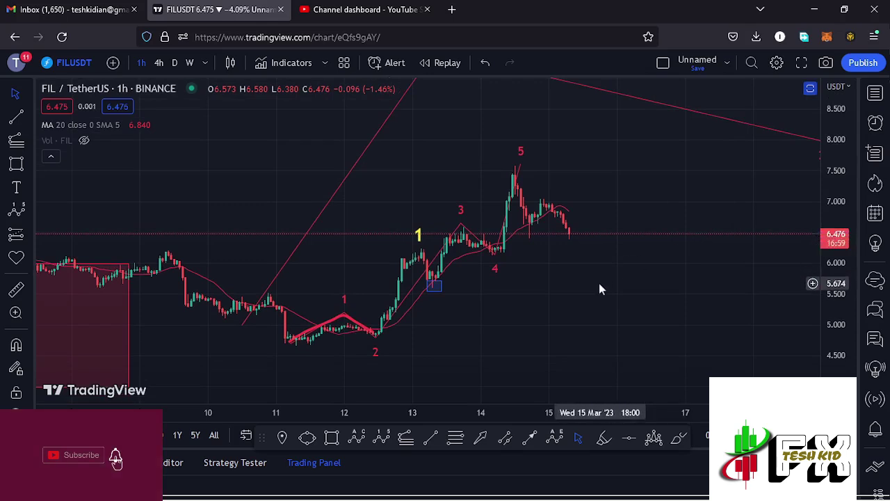
pyautogui.moveTo(616, 292); pyautogui.dragTo(582, 288)
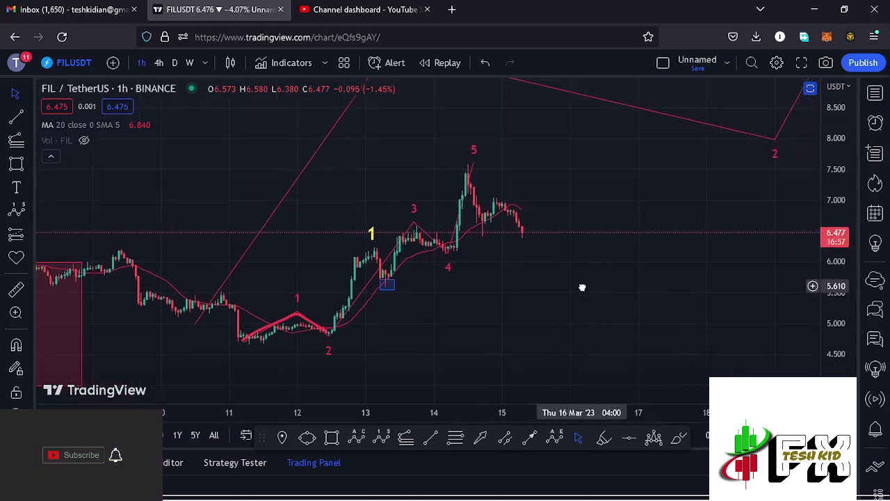
# Step: Draw a Fib retracement from the March 11 low up to 7.600
pyautogui.click(455, 439)
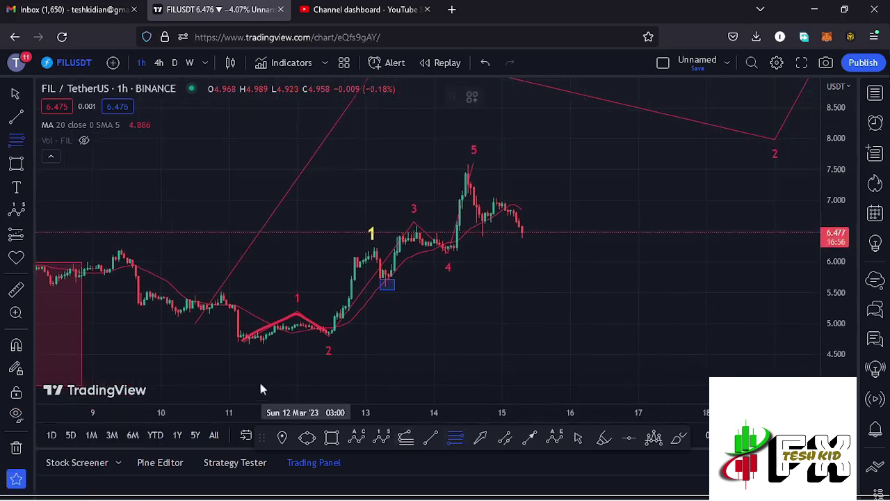
pyautogui.click(248, 343)
pyautogui.click(658, 217)
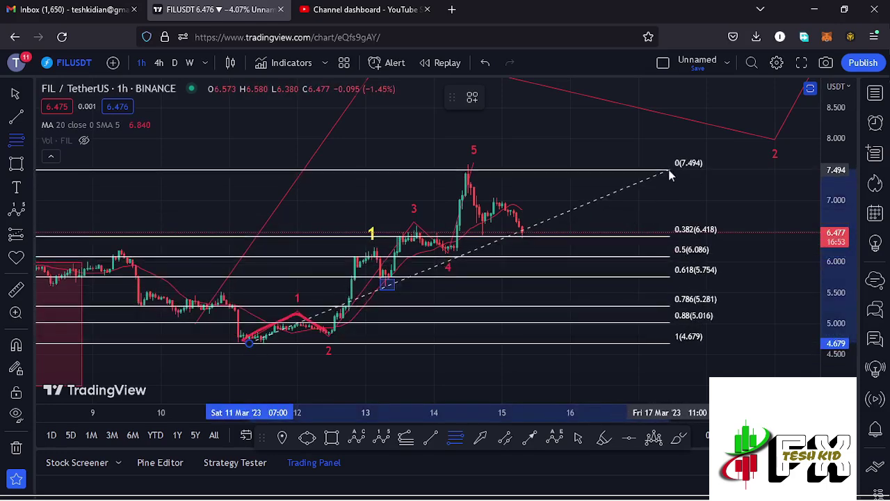
pyautogui.click(666, 166)
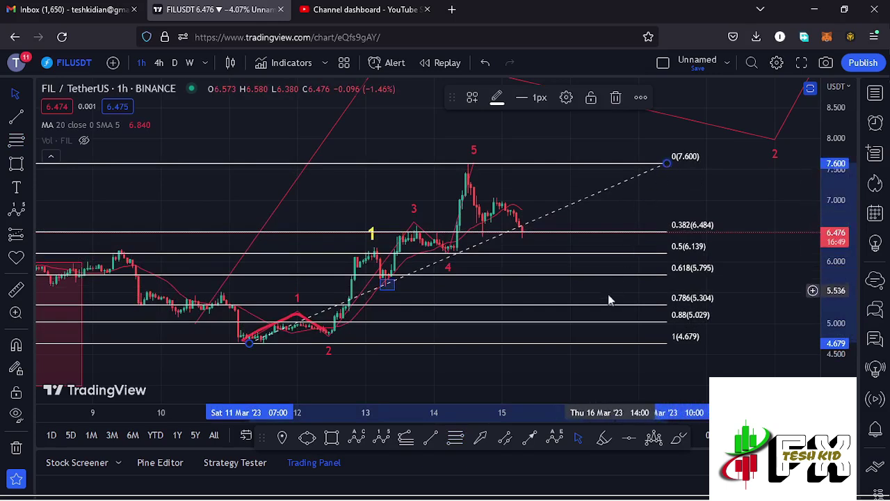
# Step: Box the 0.5–0.618 zone (5.790–6.139) with a rectangle and delete the Fib retracement
pyautogui.click(331, 438)
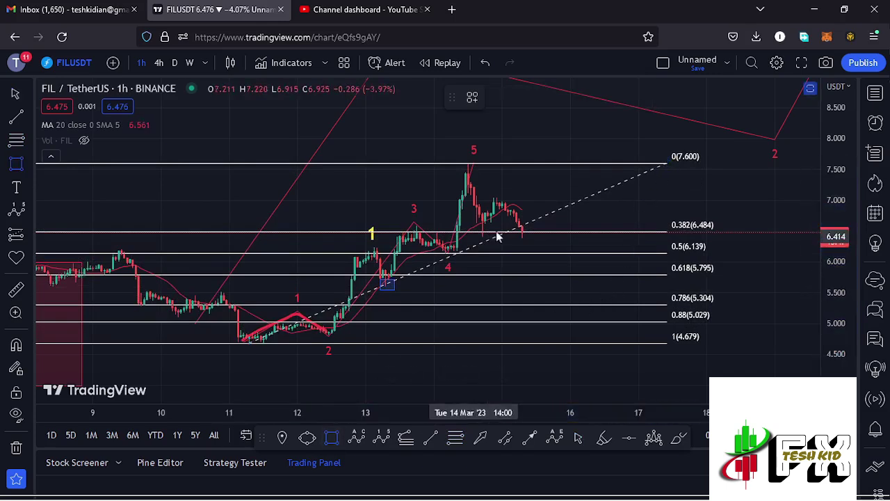
pyautogui.moveTo(511, 253); pyautogui.dragTo(564, 275)
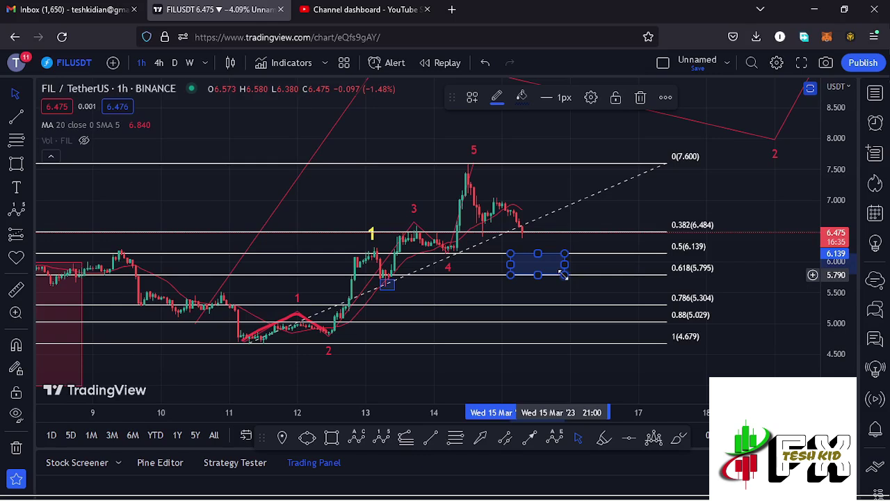
pyautogui.click(666, 162)
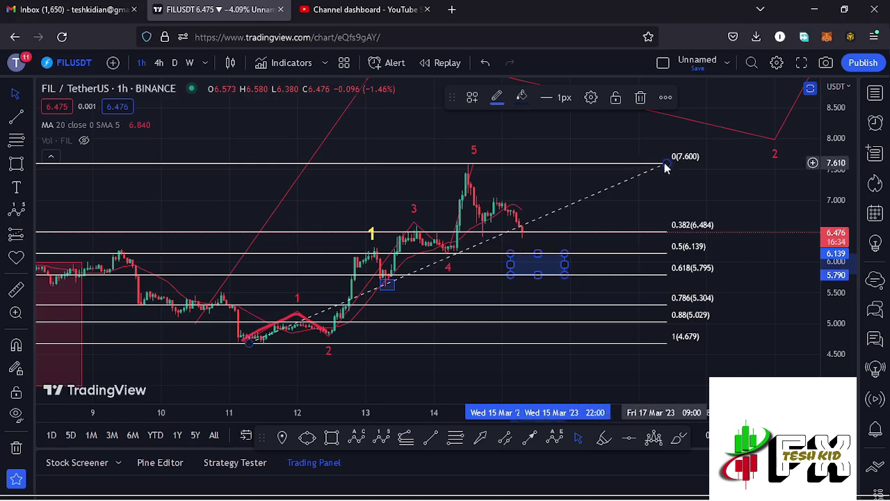
pyautogui.click(615, 97)
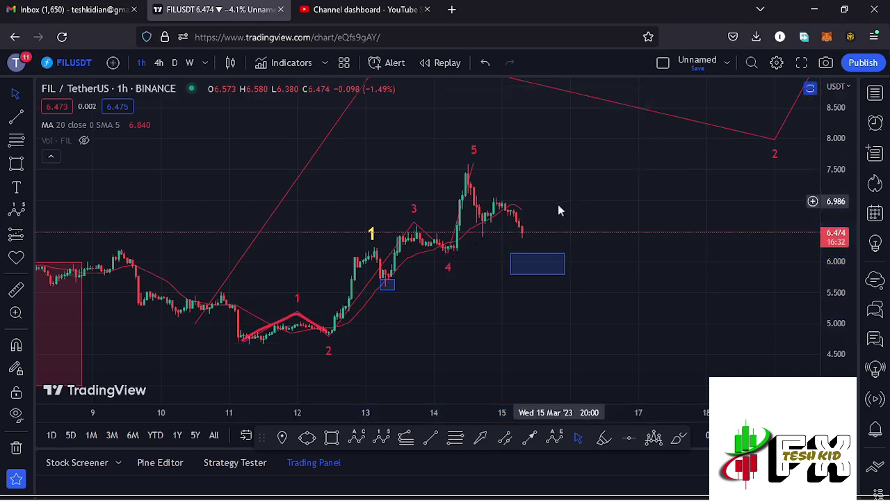
# Step: Add a yellow '2' text label to the right of wave 5
pyautogui.click(16, 187)
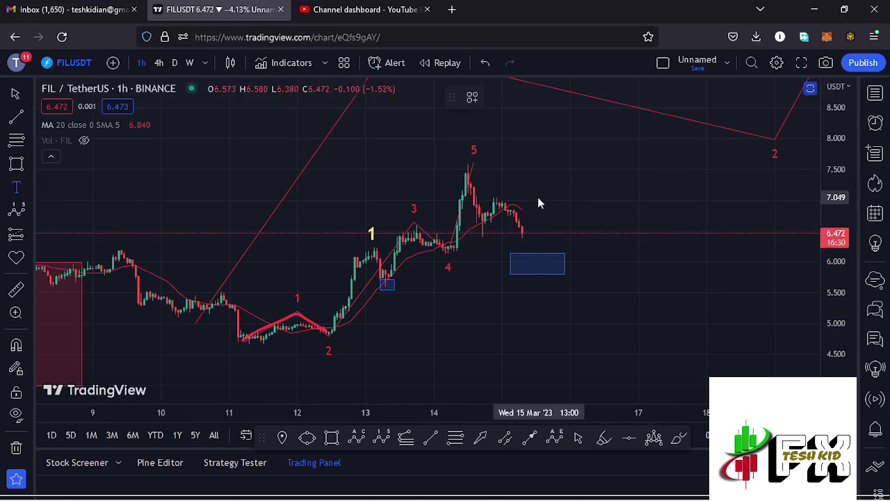
pyautogui.click(538, 197)
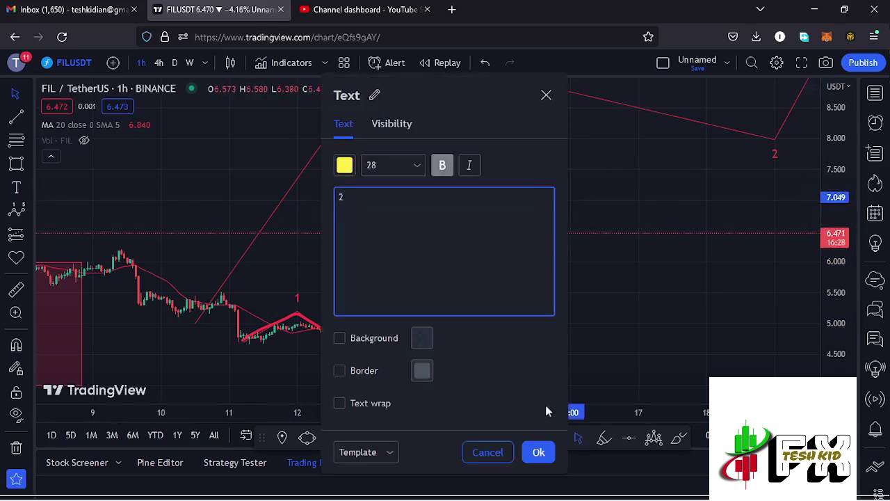
pyautogui.click(538, 452)
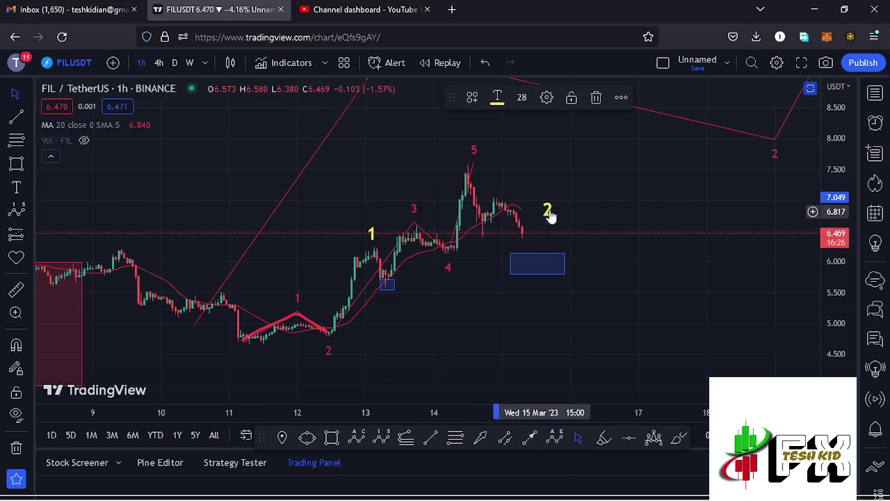
pyautogui.scroll(1, 537, 250)
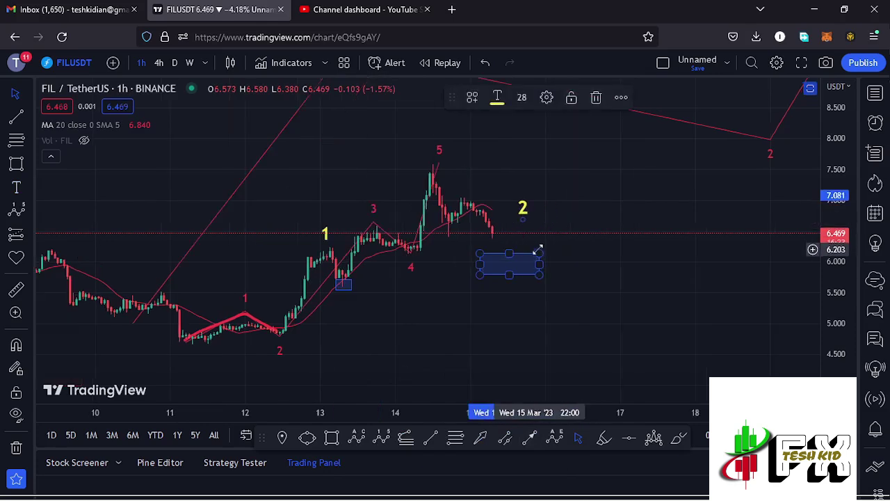
pyautogui.moveTo(561, 233); pyautogui.dragTo(570, 238)
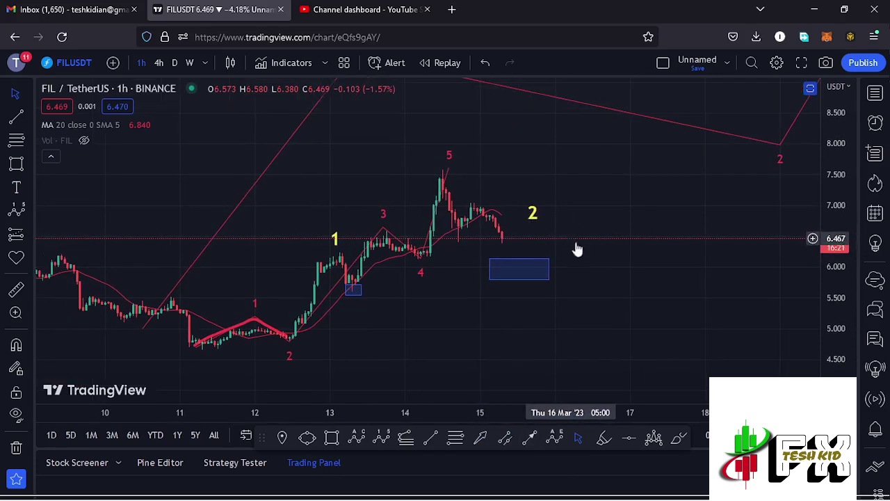
# Step: Draw the yellow A–B–C from the wave 5 peak to C in the blue box, then reposition the '2'
pyautogui.click(353, 438)
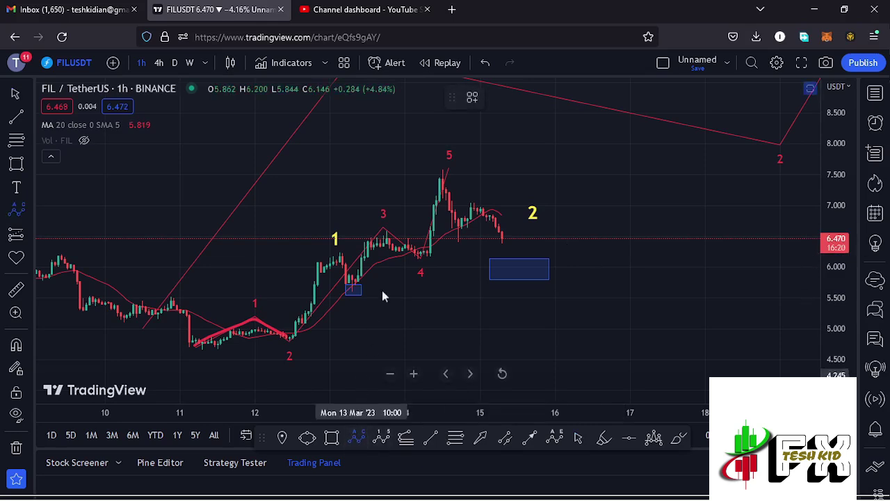
pyautogui.click(439, 174)
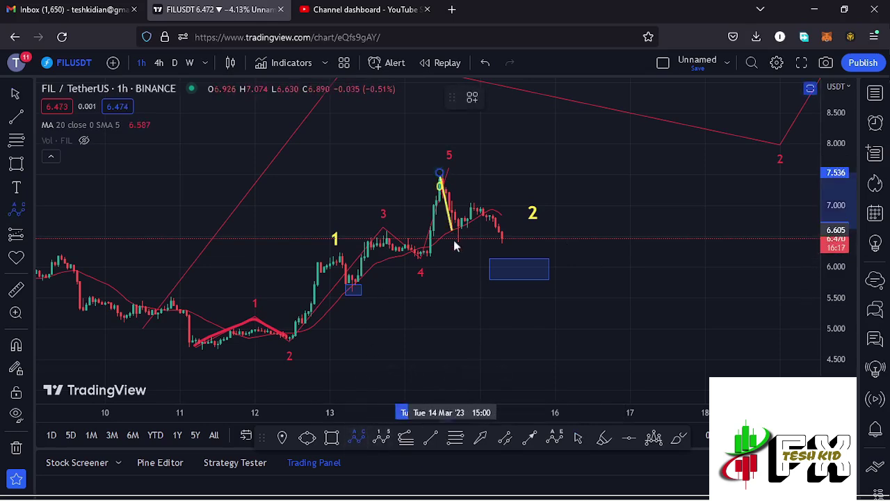
pyautogui.click(455, 244)
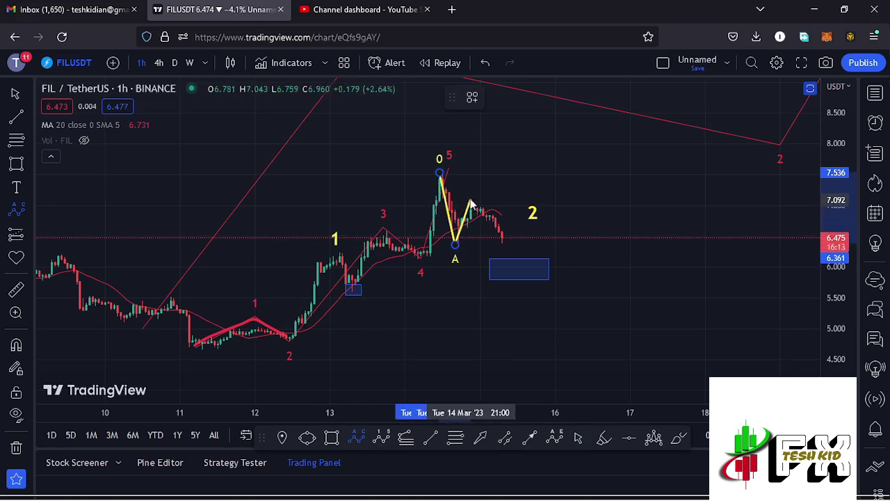
pyautogui.click(471, 200)
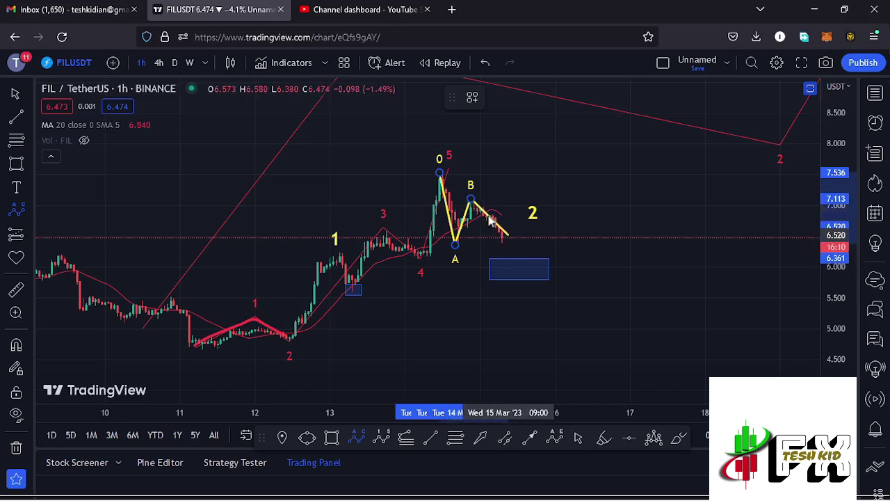
pyautogui.click(525, 277)
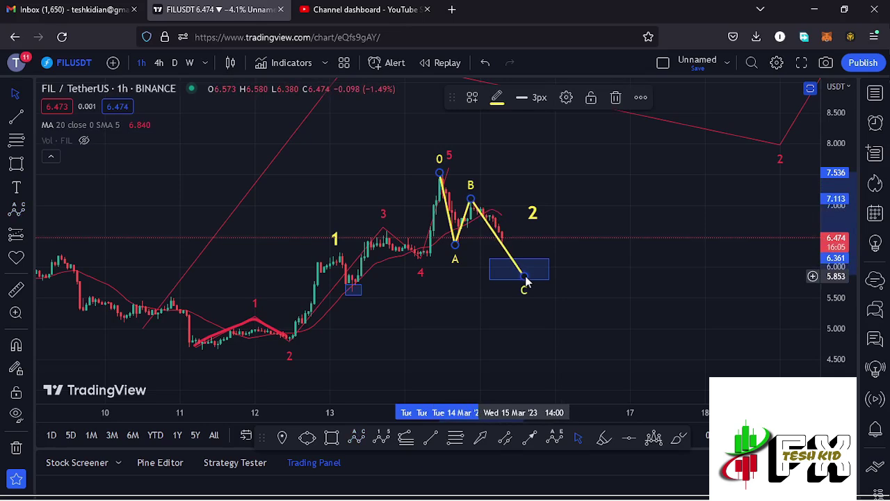
pyautogui.scroll(2, 493, 271)
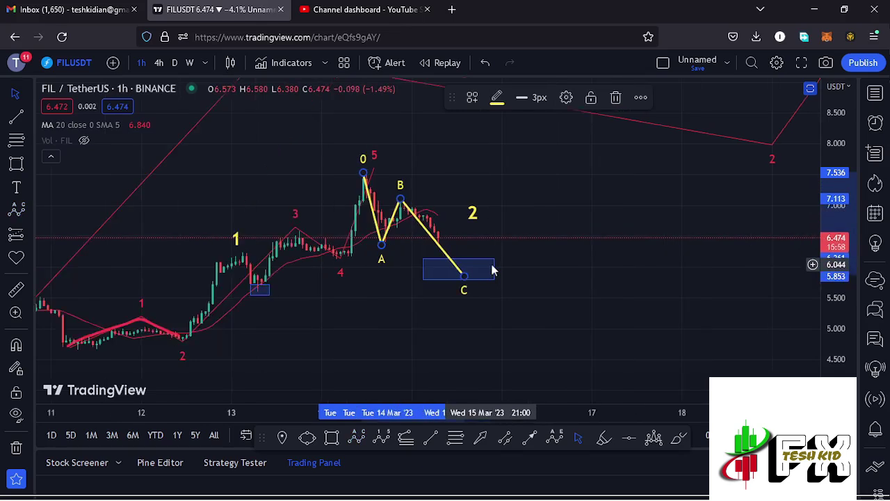
pyautogui.moveTo(472, 213); pyautogui.dragTo(453, 201)
pyautogui.click(468, 238)
pyautogui.moveTo(483, 234); pyautogui.dragTo(564, 237)
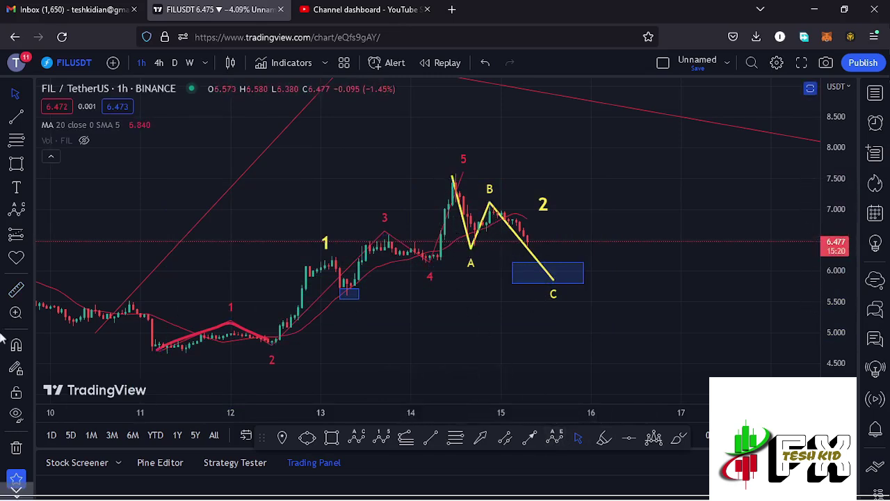
pyautogui.click(16, 291)
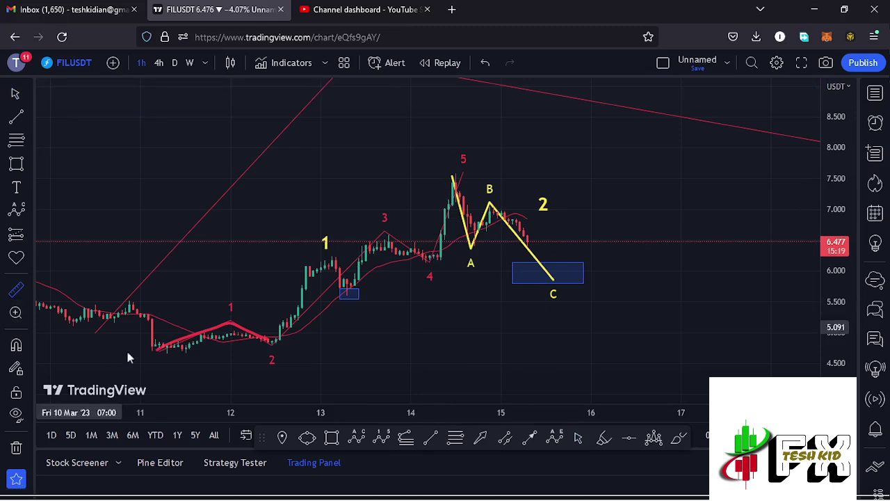
pyautogui.click(165, 352)
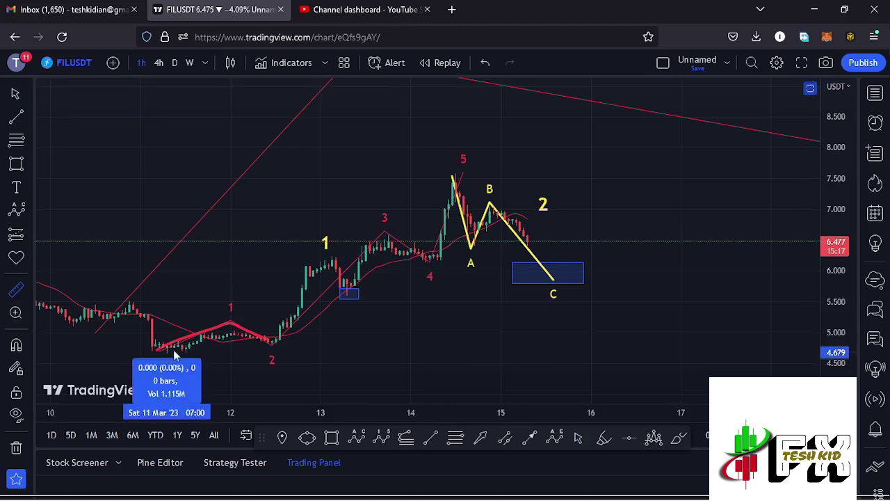
pyautogui.click(626, 177)
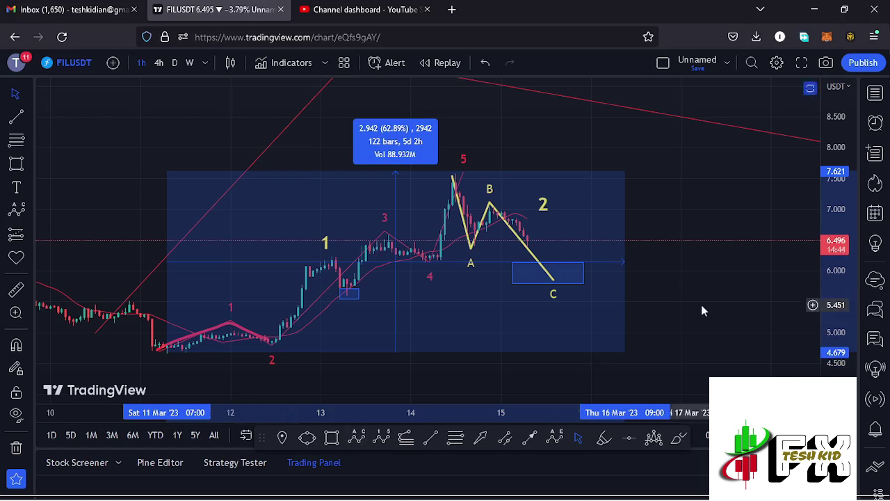
pyautogui.click(567, 274)
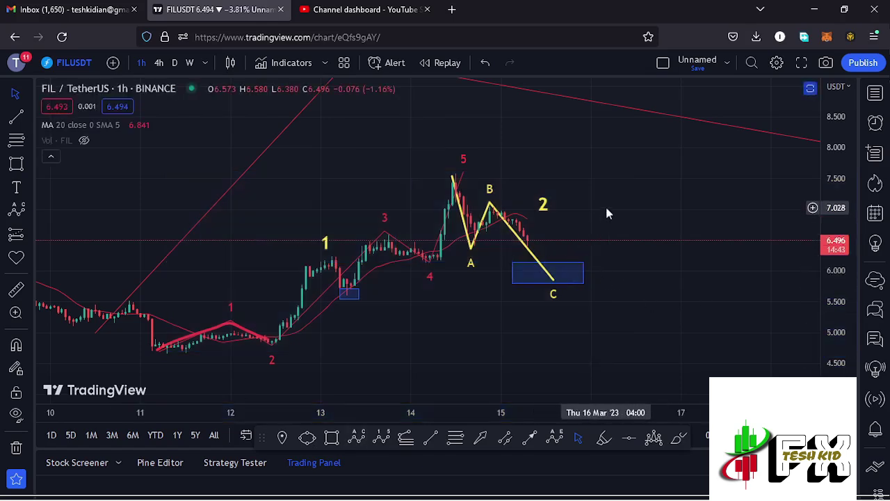
# Step: Add a yellow '3' text label right of the 2, then return to the 4-hour timeframe
pyautogui.moveTo(607, 211); pyautogui.dragTo(590, 218)
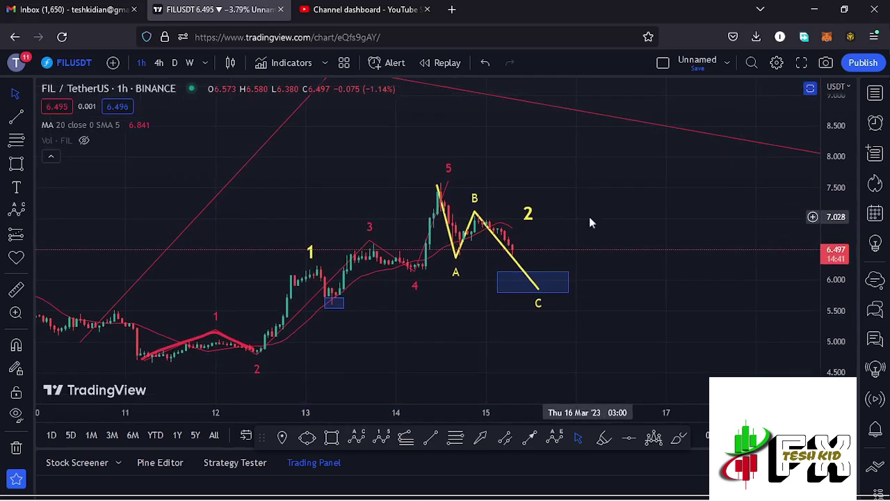
pyautogui.click(17, 188)
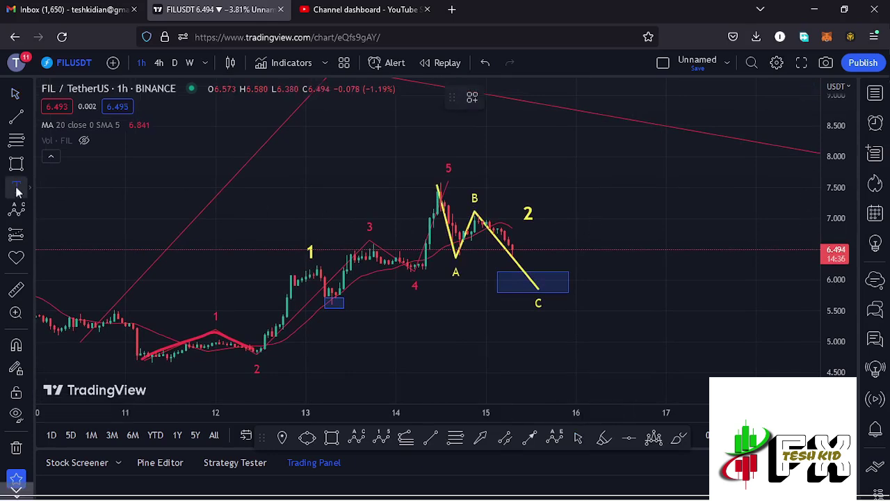
pyautogui.click(647, 201)
pyautogui.write('3')
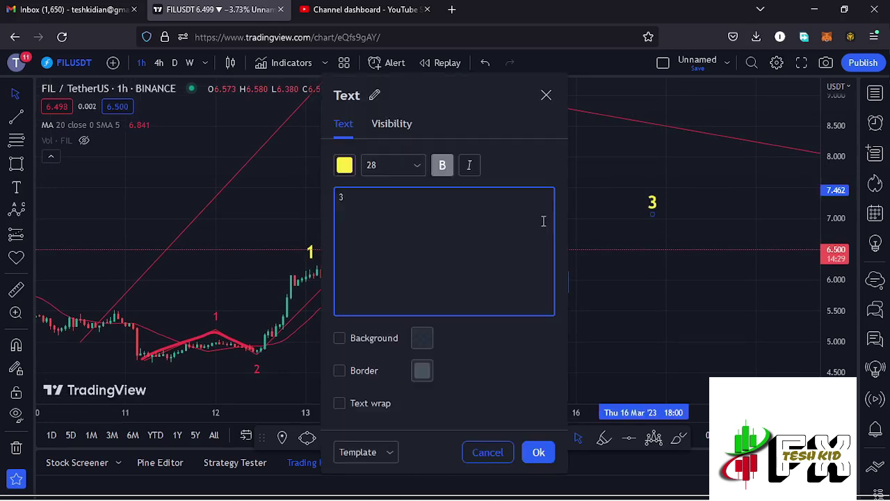
pyautogui.click(540, 453)
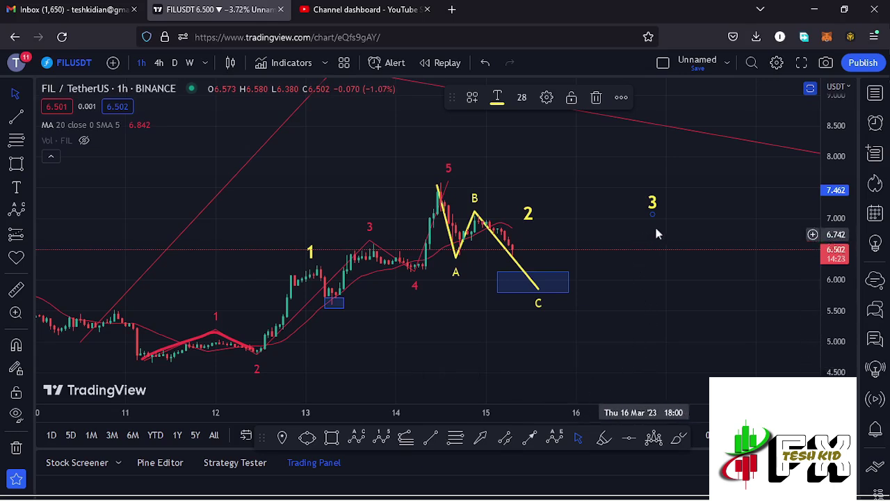
pyautogui.click(159, 62)
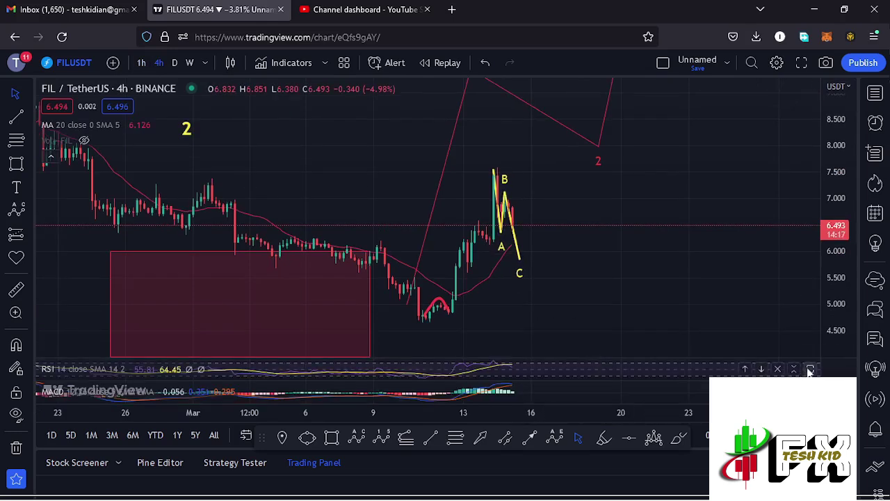
# Step: Maximize and restore the RSI pane, then maximize the MACD pane, pan it, and restore it
pyautogui.click(810, 370)
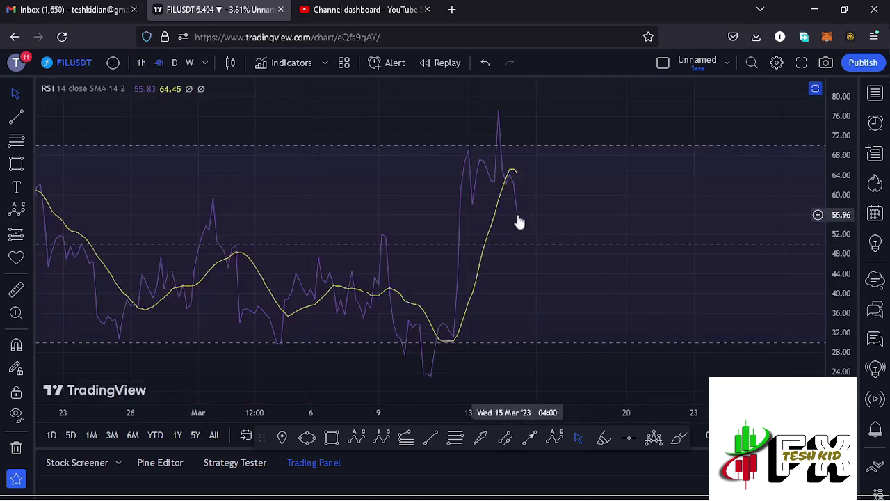
pyautogui.click(816, 89)
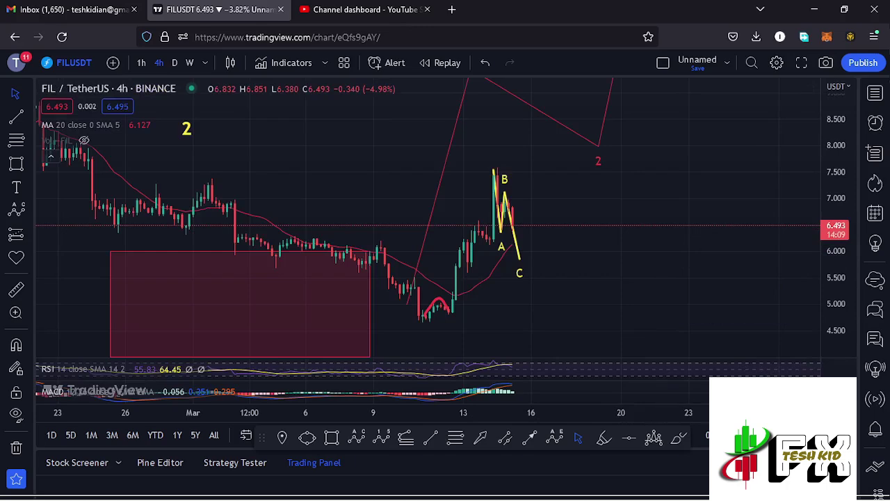
pyautogui.click(812, 391)
pyautogui.scroll(5, 540, 340)
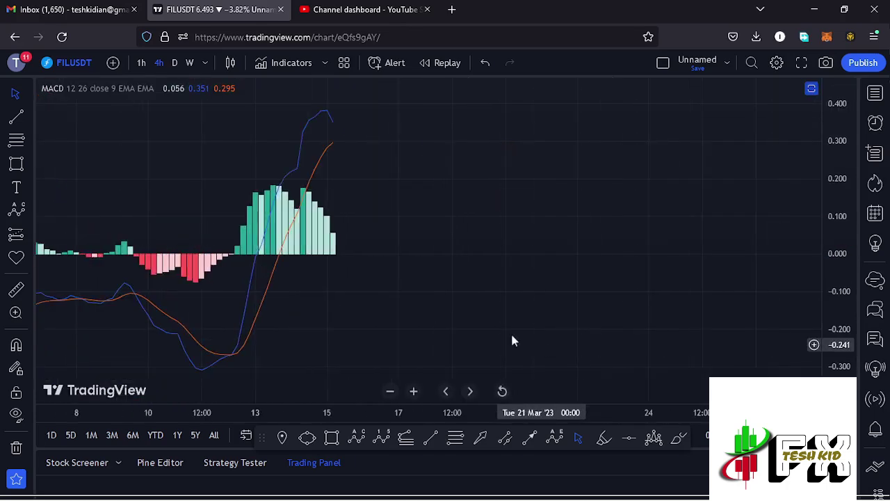
pyautogui.moveTo(393, 320); pyautogui.dragTo(577, 334)
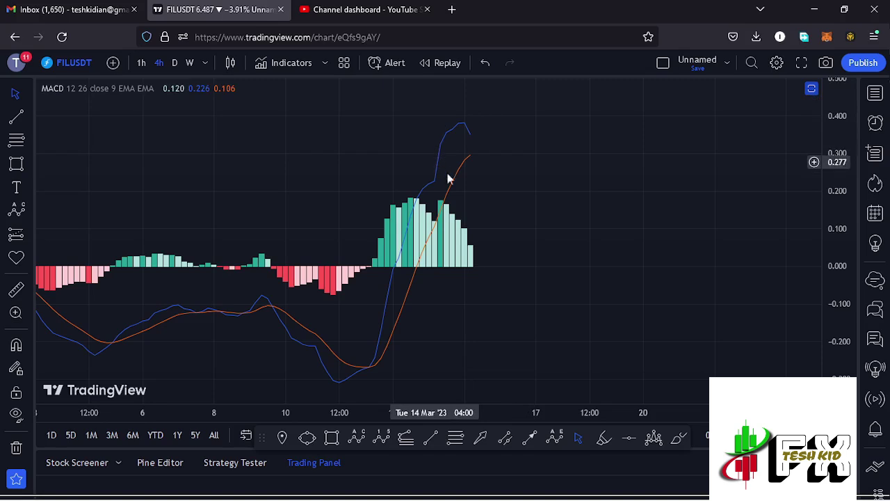
pyautogui.click(811, 89)
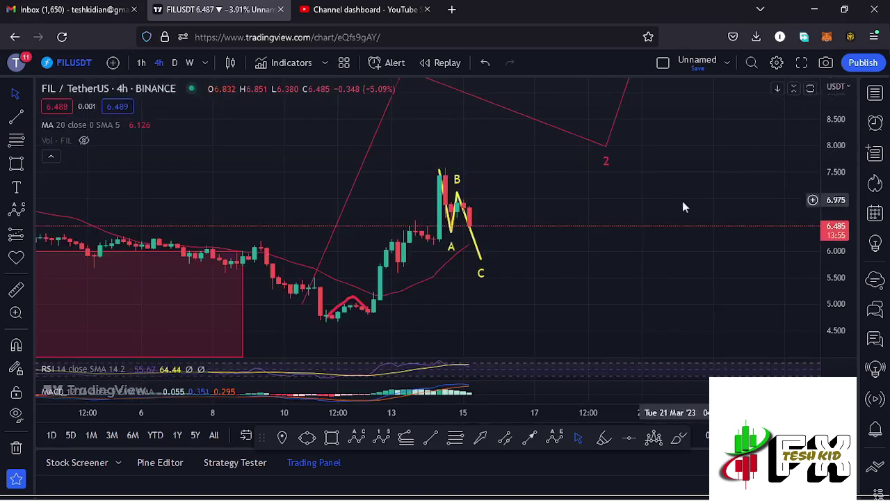